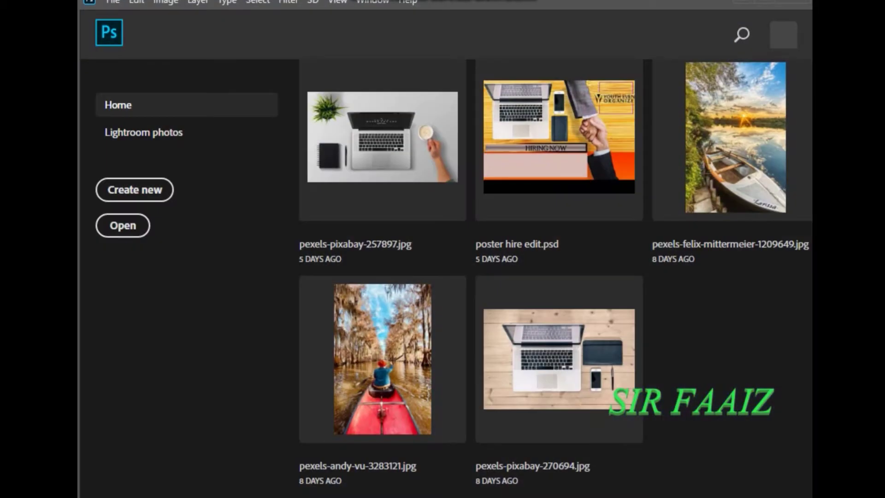
Step: Create a blank white 7 × 5 inch, 300 ppi document from the Default Photoshop Size preset
{"action": "left_click", "coordinate": [139, 194]}
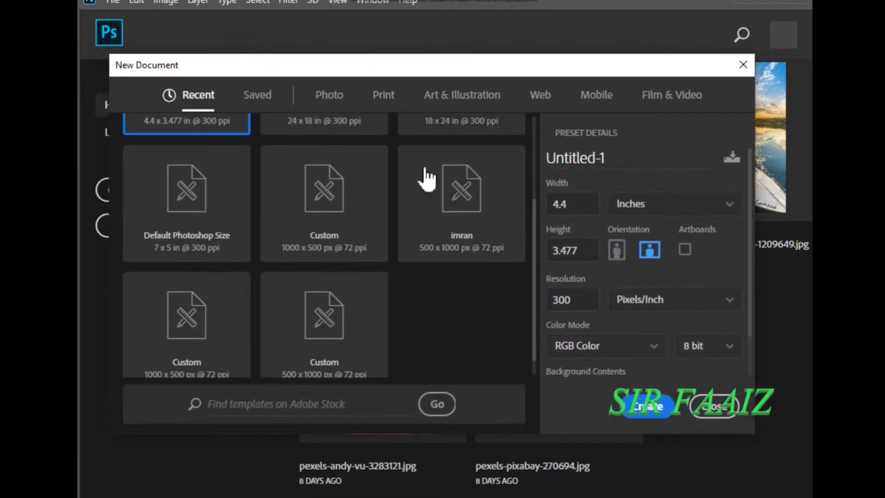
{"action": "scroll", "coordinate": [479, 173], "scroll_direction": "up", "scroll_amount": 3}
{"action": "scroll", "coordinate": [222, 249], "scroll_direction": "down", "scroll_amount": 2}
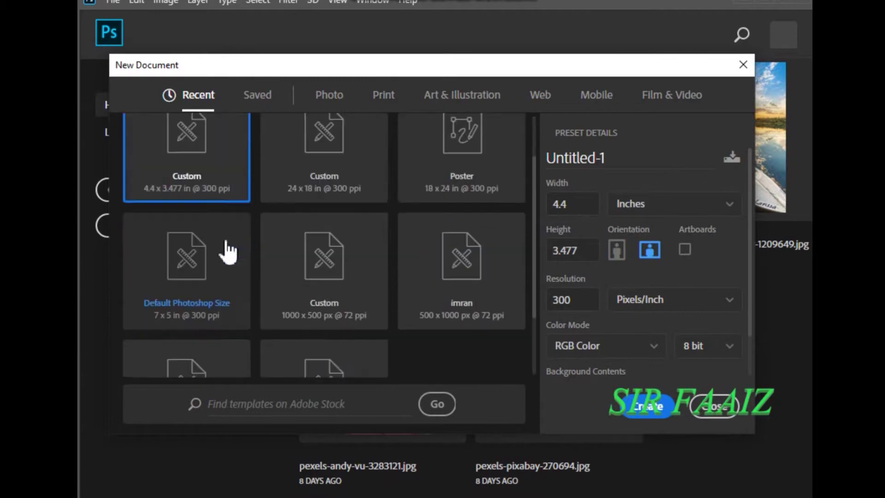
{"action": "scroll", "coordinate": [227, 277], "scroll_direction": "down", "scroll_amount": 2}
{"action": "left_click", "coordinate": [181, 203]}
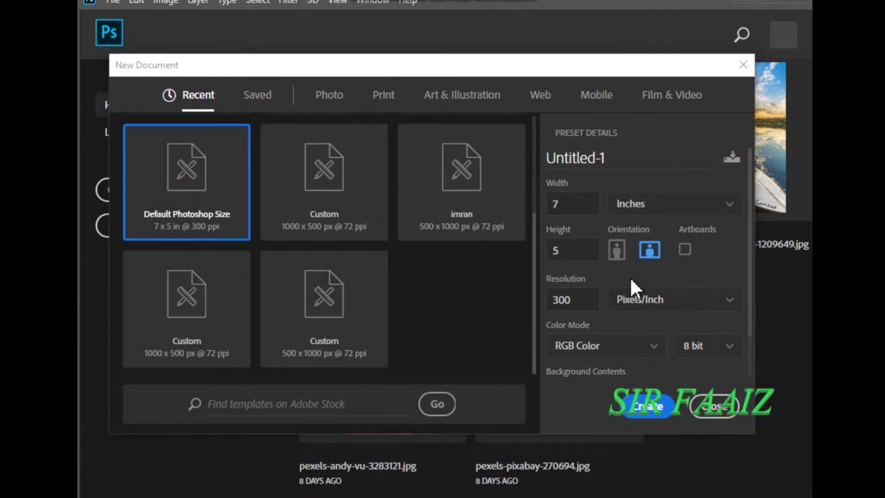
{"action": "left_click", "coordinate": [651, 405]}
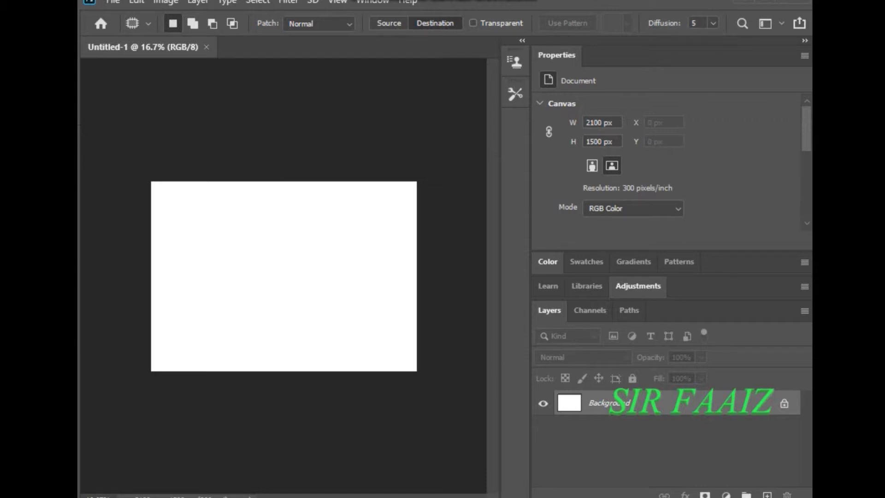
Step: Open patch tool.jpg from the Desktop by searching 'pat' in the Open dialog
{"action": "left_click", "coordinate": [113, 2]}
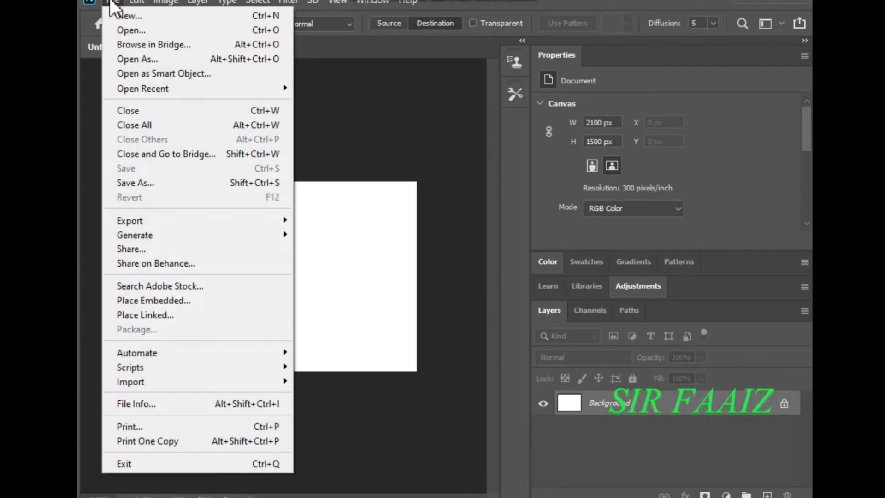
{"action": "left_click", "coordinate": [128, 29]}
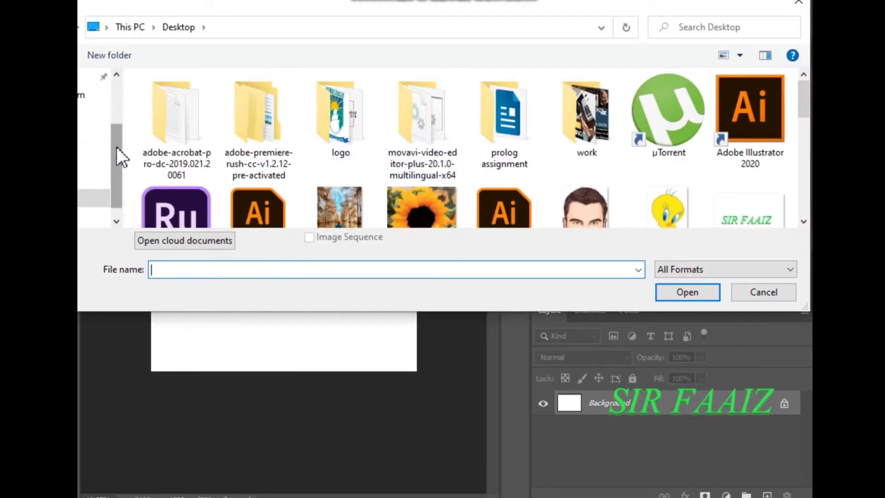
{"action": "scroll", "coordinate": [117, 146], "scroll_direction": "down", "scroll_amount": 1}
{"action": "scroll", "coordinate": [407, 165], "scroll_direction": "down", "scroll_amount": 5}
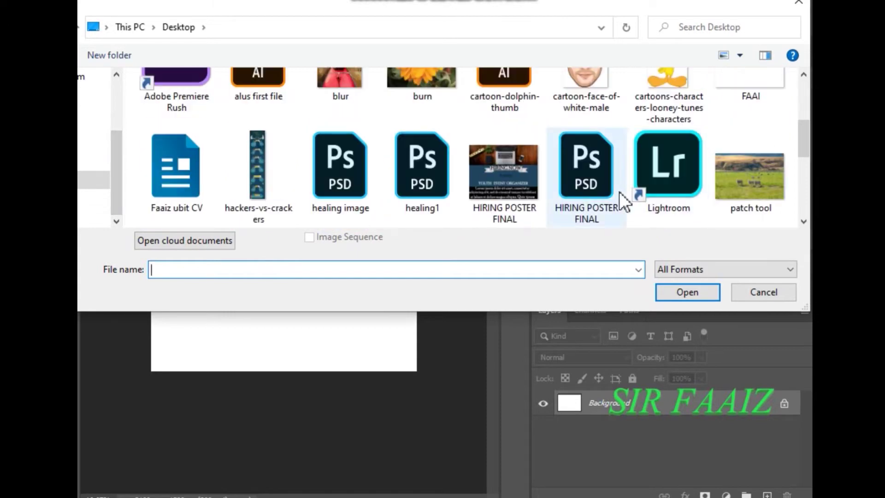
{"action": "scroll", "coordinate": [637, 206], "scroll_direction": "down", "scroll_amount": 5}
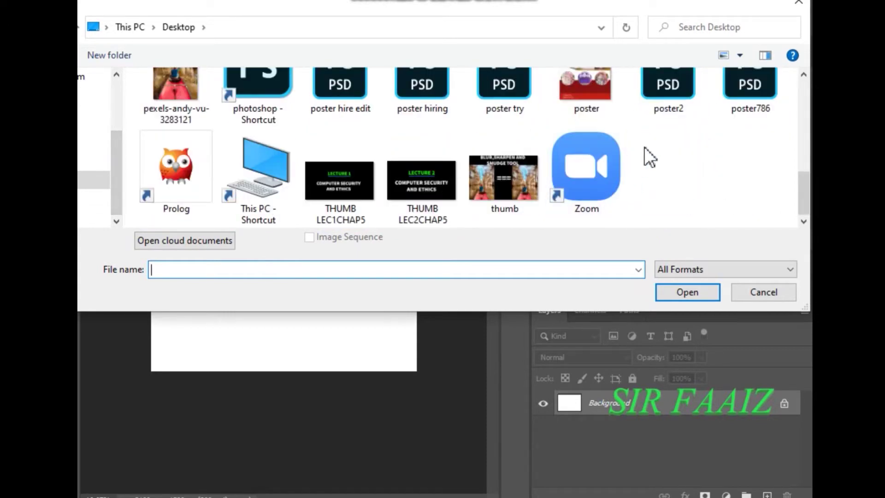
{"action": "left_click", "coordinate": [300, 271]}
{"action": "type", "text": "p"}
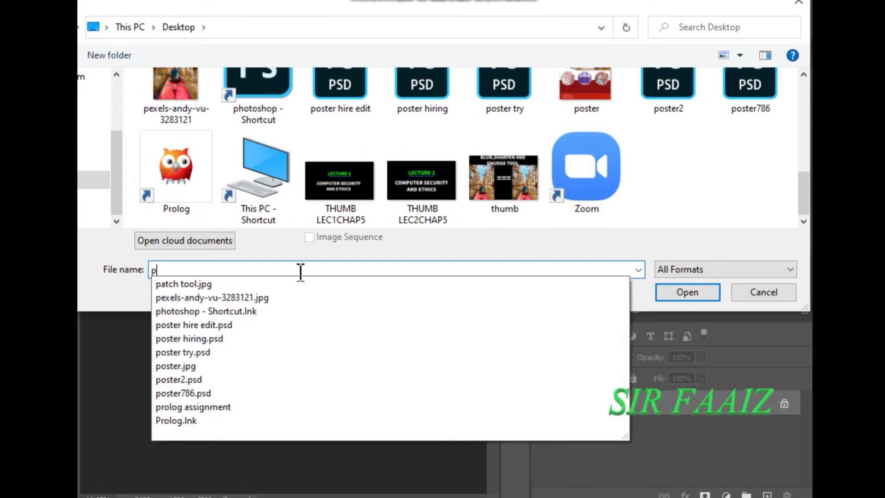
{"action": "type", "text": "at"}
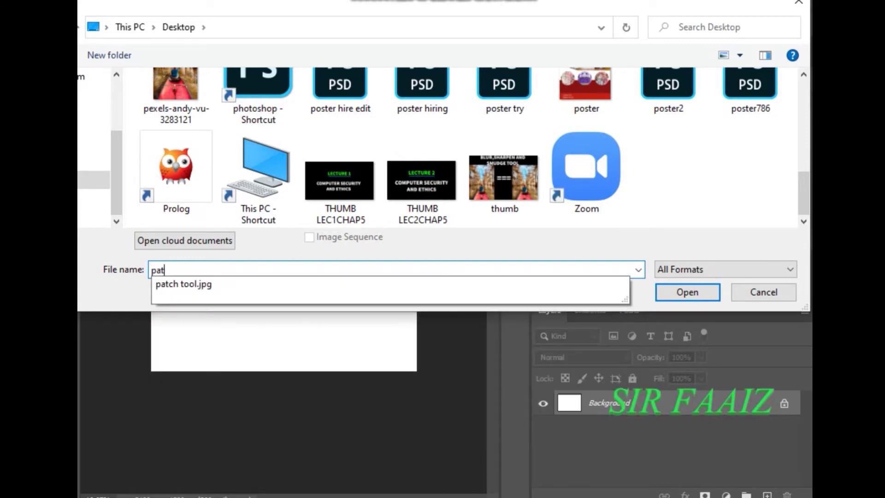
{"action": "left_click", "coordinate": [206, 286]}
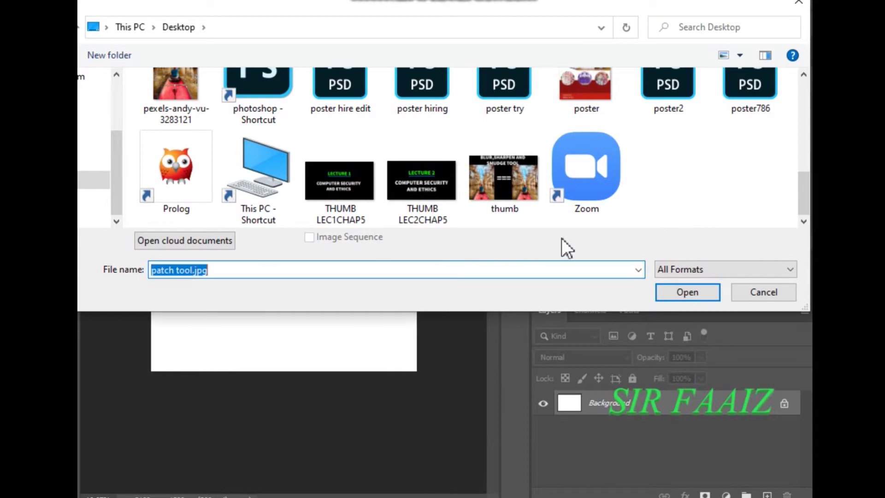
{"action": "left_click", "coordinate": [685, 292]}
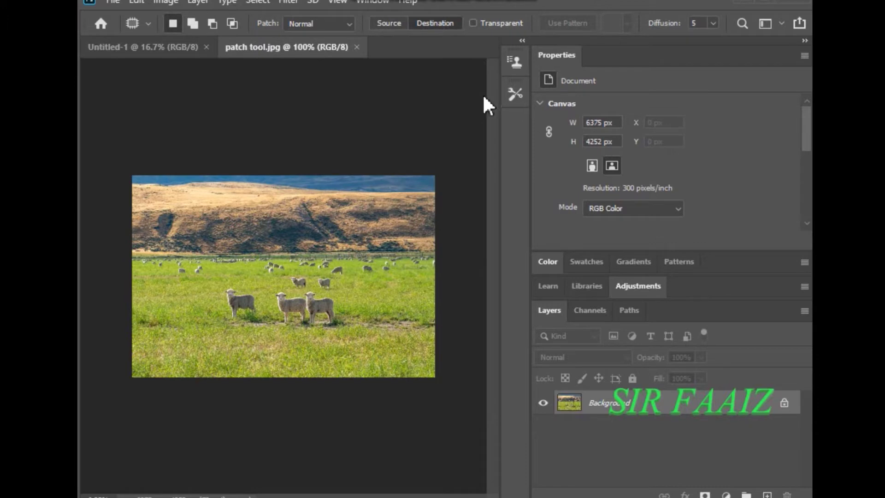
Step: Select the Patch Tool from the healing tool group and zoom into the photo
{"action": "left_click", "coordinate": [507, 98]}
{"action": "right_click", "coordinate": [529, 185]}
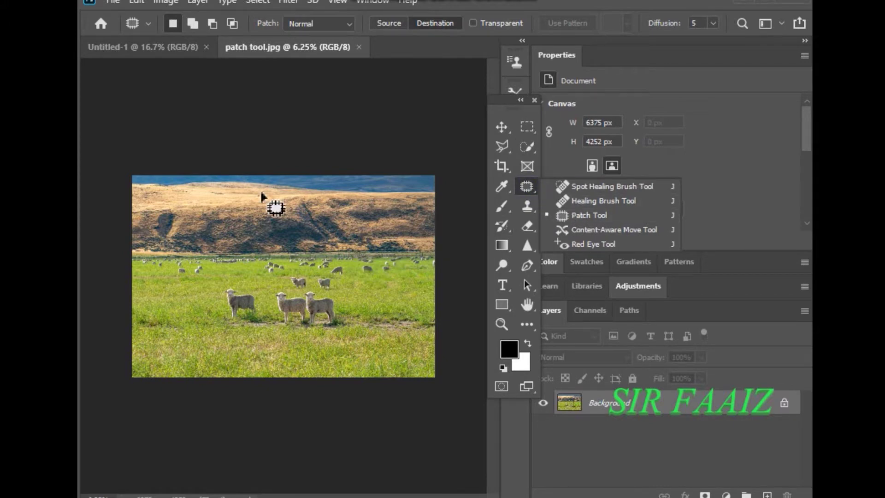
{"action": "left_click", "coordinate": [571, 213]}
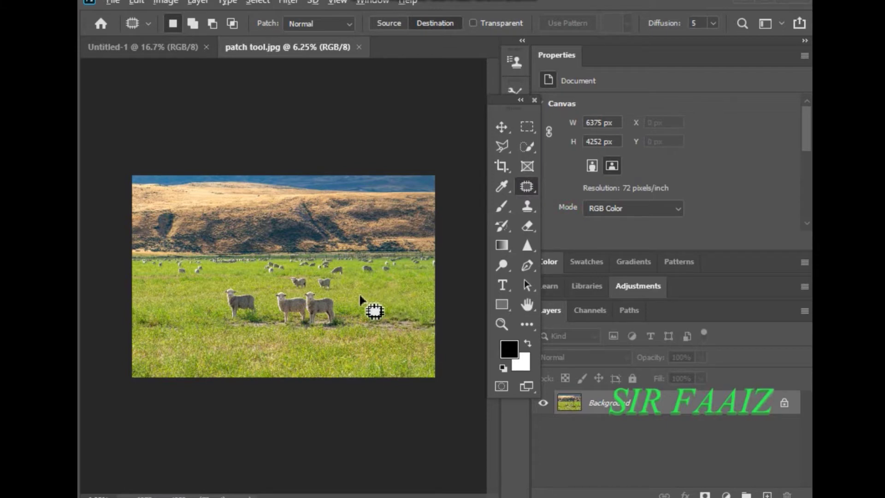
{"action": "scroll", "coordinate": [359, 293], "scroll_direction": "up", "scroll_amount": 1}
{"action": "scroll", "coordinate": [359, 294], "scroll_direction": "up", "scroll_amount": 3}
{"action": "scroll", "coordinate": [339, 374], "scroll_direction": "up", "scroll_amount": 1}
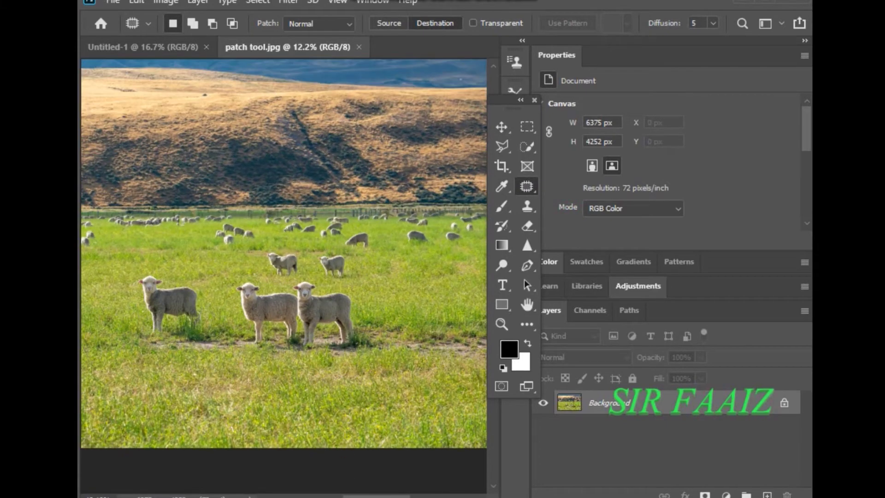
{"action": "scroll", "coordinate": [283, 254], "scroll_direction": "right", "scroll_amount": 3}
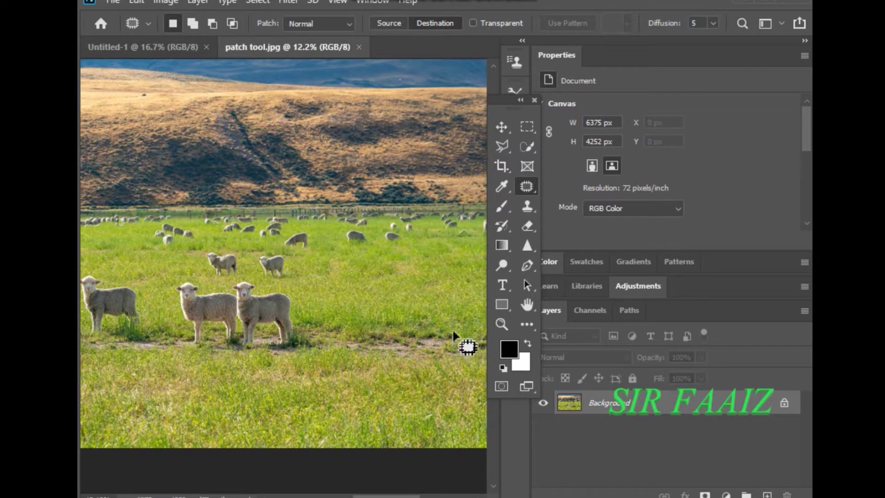
Step: Outline the lower-right dirt patch and drag it up onto grass in Destination mode
{"action": "mouse_move", "coordinate": [452, 330]}
{"action": "left_mouse_down"}
{"action": "mouse_move", "coordinate": [395, 324]}
{"action": "mouse_move", "coordinate": [345, 350]}
{"action": "left_mouse_up"}
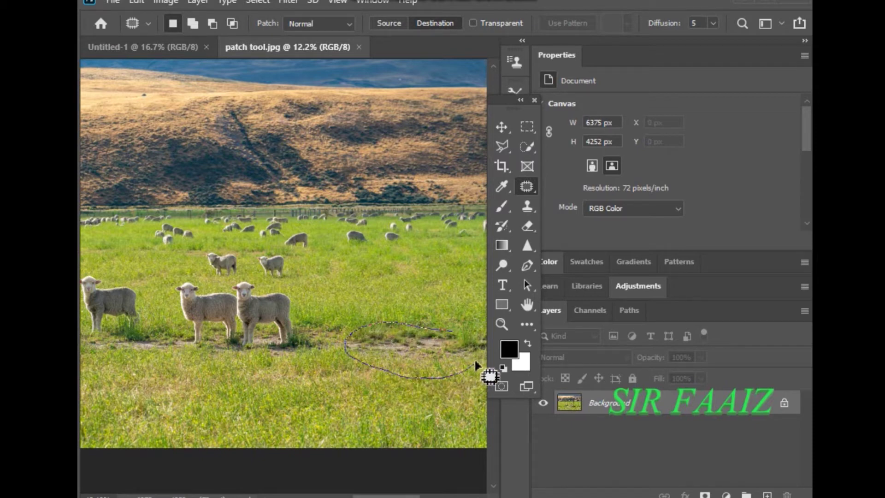
{"action": "left_click_drag", "start_coordinate": [477, 365], "coordinate": [456, 331]}
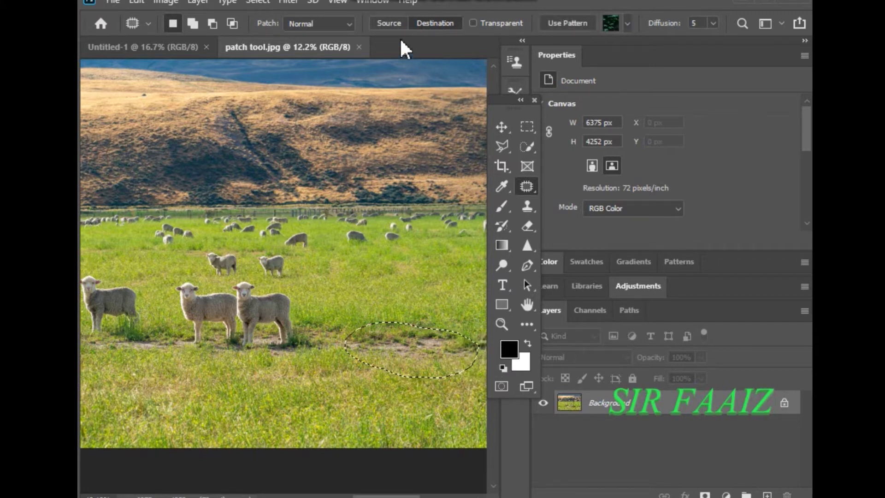
{"action": "left_click", "coordinate": [430, 28]}
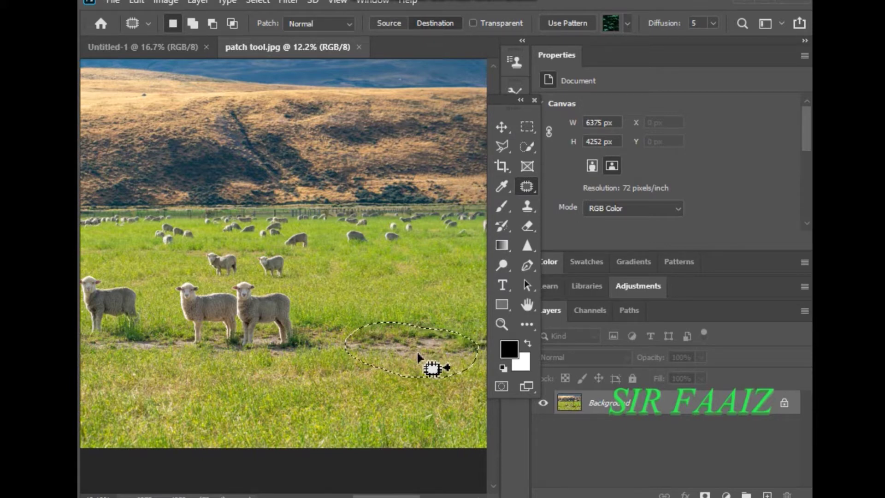
{"action": "left_click_drag", "start_coordinate": [418, 353], "coordinate": [425, 301]}
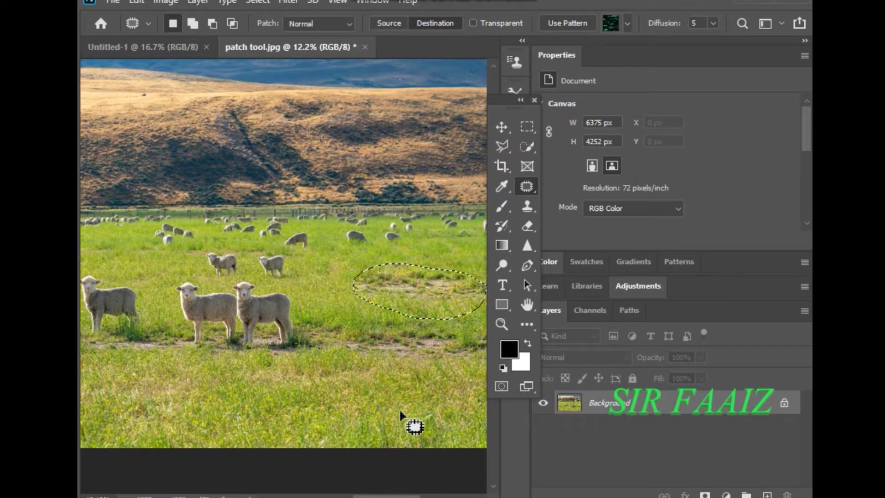
{"action": "key", "text": "ctrl+d"}
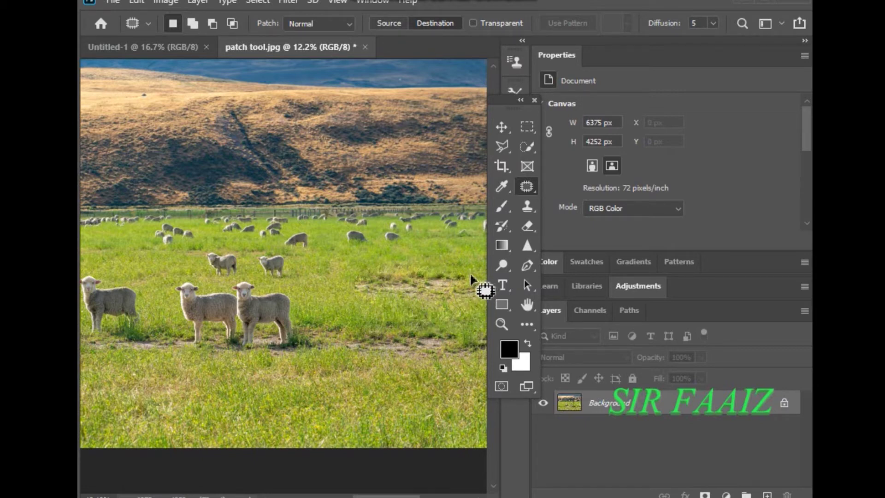
Step: Undo back to the dirt-patch selection and set the patch mode to Source
{"action": "left_click", "coordinate": [134, 2]}
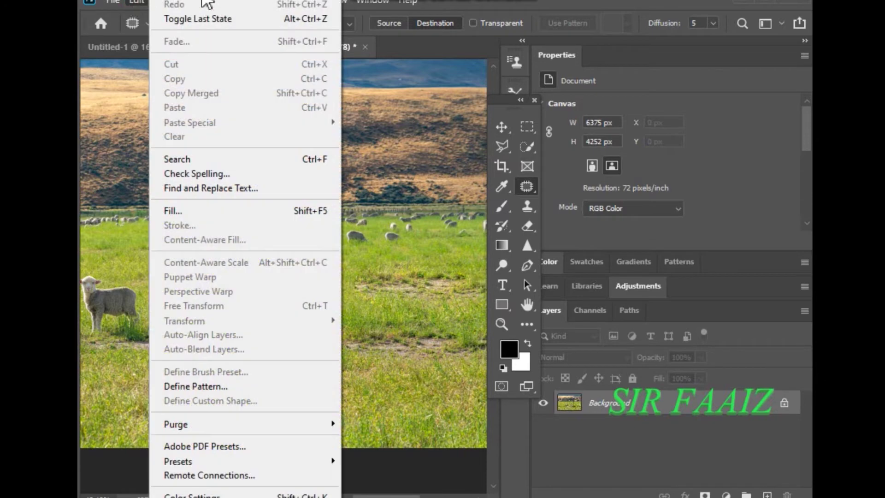
{"action": "key", "text": "Escape"}
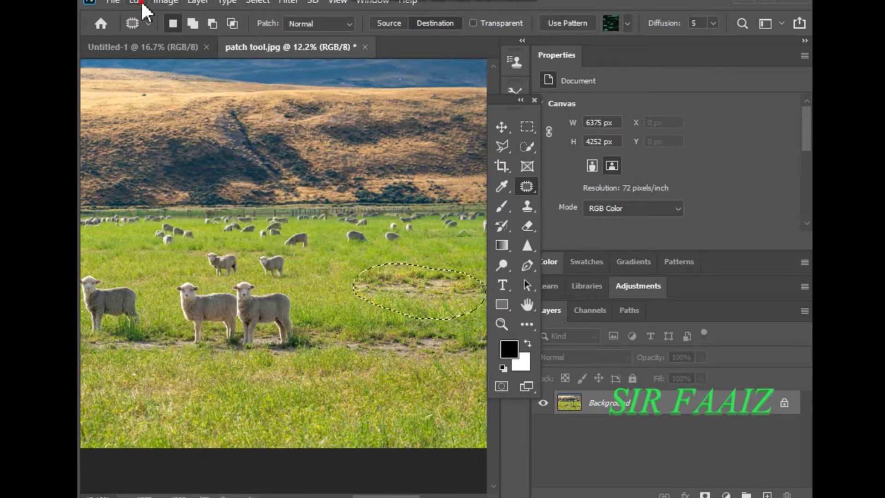
{"action": "left_click", "coordinate": [142, 5]}
{"action": "left_click", "coordinate": [174, 3]}
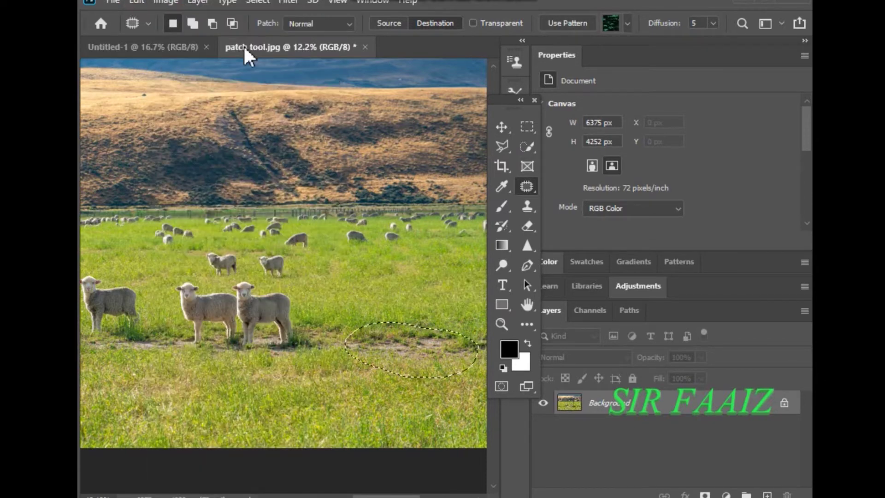
{"action": "left_click", "coordinate": [392, 25]}
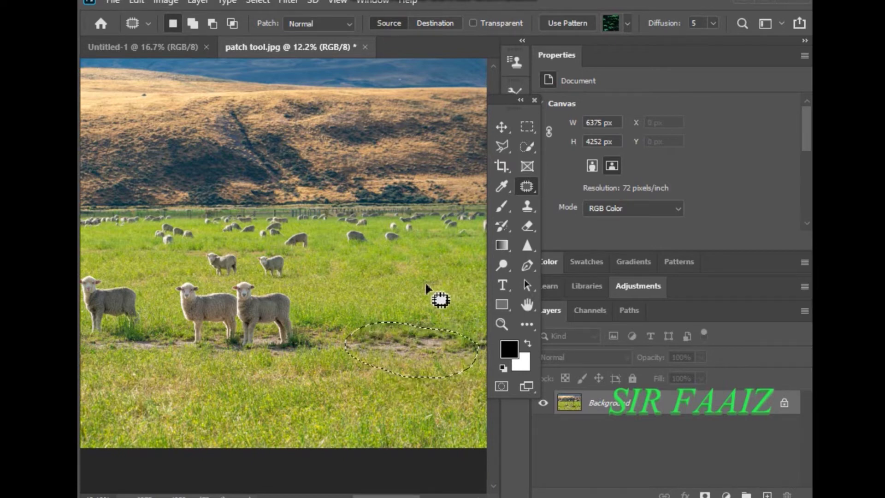
Step: Drag the dirt selection onto clean grass just above it, then deselect
{"action": "left_click_drag", "start_coordinate": [425, 353], "coordinate": [433, 312]}
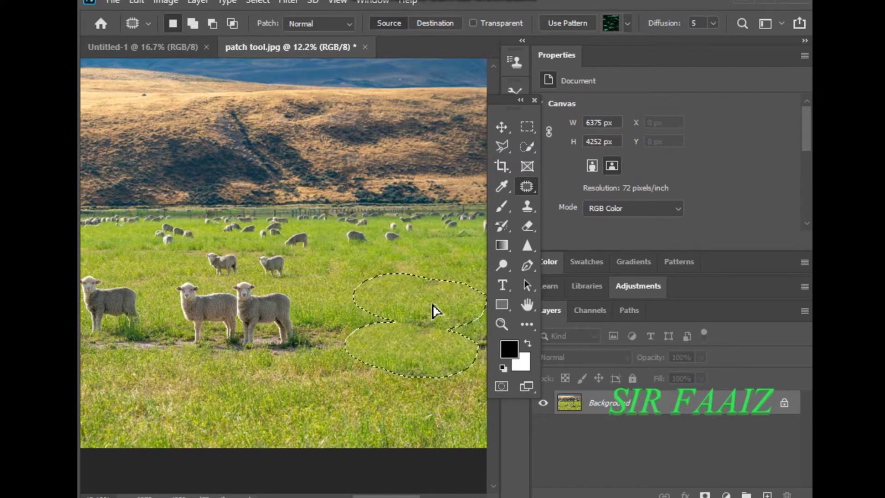
{"action": "left_click_drag", "start_coordinate": [435, 313], "coordinate": [435, 307]}
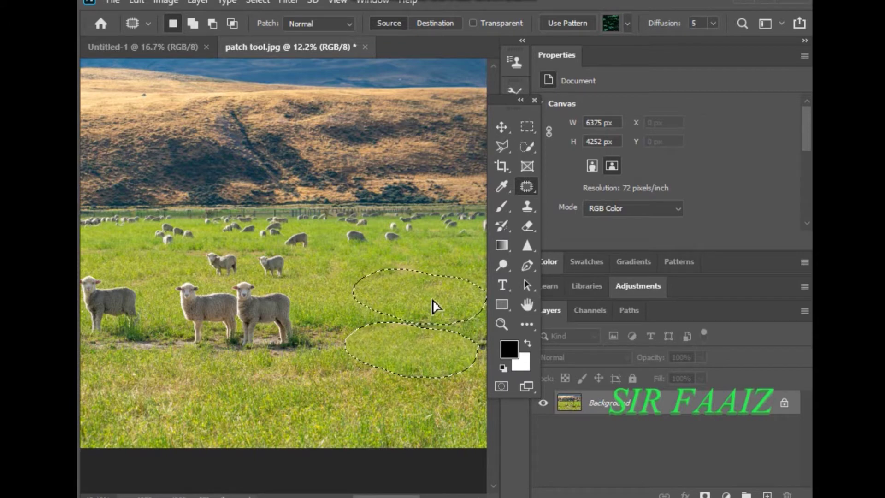
{"action": "left_click_drag", "start_coordinate": [435, 306], "coordinate": [436, 308]}
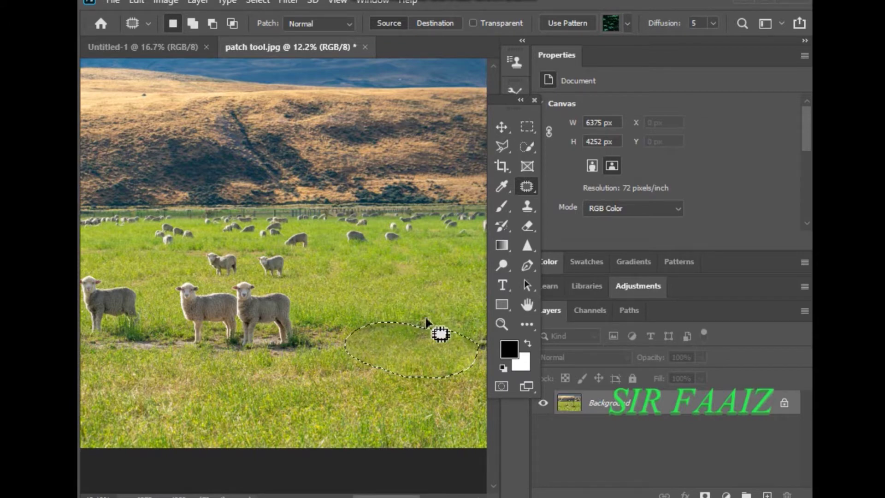
{"action": "key", "text": "ctrl+d"}
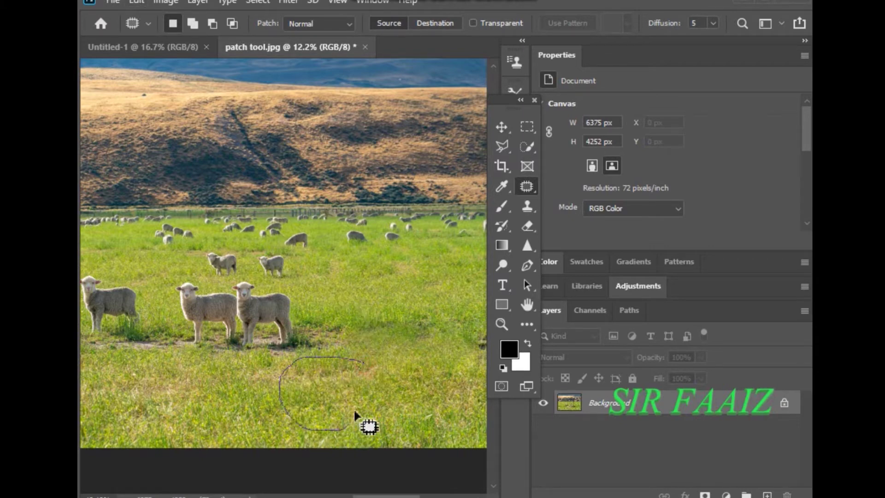
Step: Patch the dirt beside the front sheep with clean grass and clear the selection
{"action": "mouse_move", "coordinate": [349, 364]}
{"action": "left_mouse_down"}
{"action": "mouse_move", "coordinate": [360, 369]}
{"action": "mouse_move", "coordinate": [441, 321]}
{"action": "left_mouse_up"}
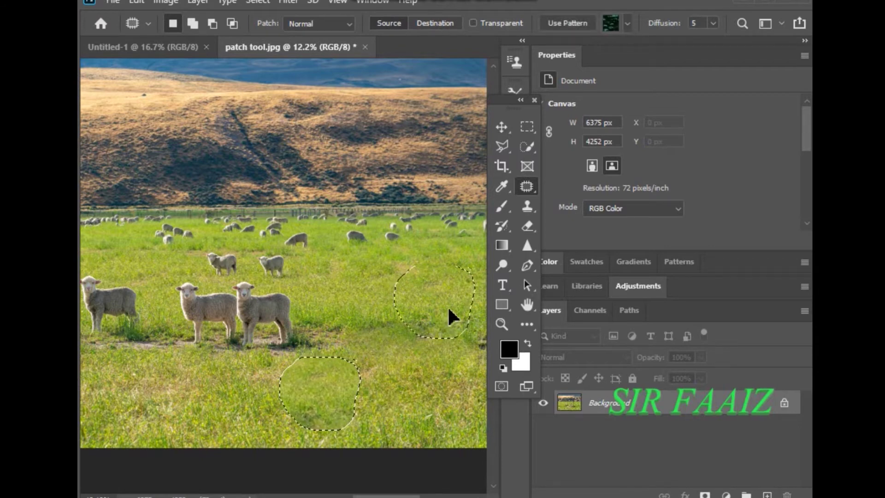
{"action": "left_click_drag", "start_coordinate": [375, 328], "coordinate": [317, 353]}
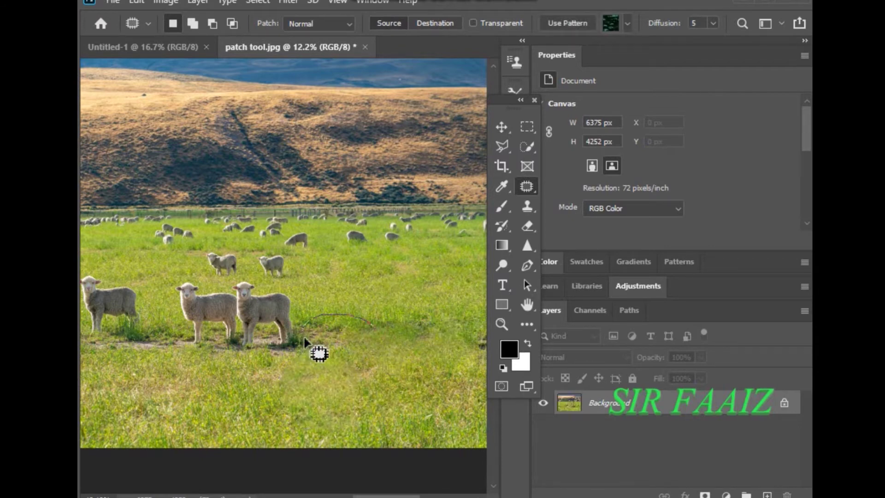
{"action": "mouse_move", "coordinate": [365, 328]}
{"action": "left_mouse_down"}
{"action": "mouse_move", "coordinate": [360, 348]}
{"action": "mouse_move", "coordinate": [404, 400]}
{"action": "left_mouse_up"}
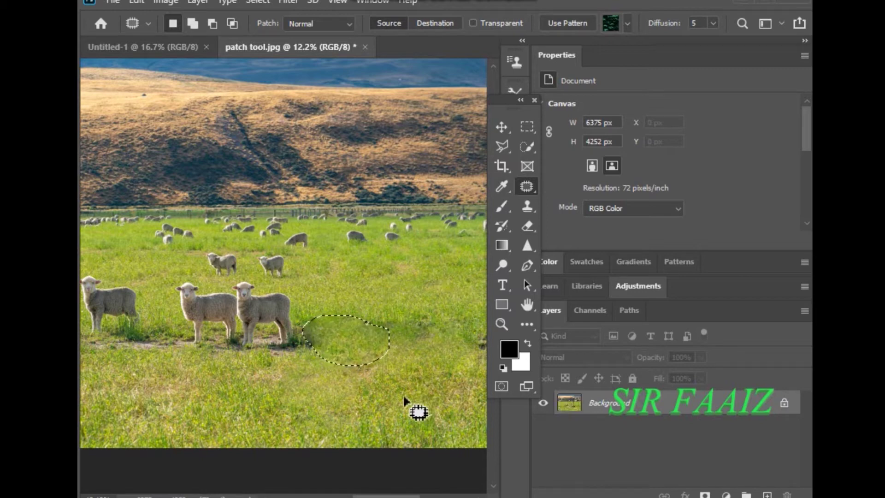
{"action": "left_click", "coordinate": [283, 366]}
Step: Patch the two lower-left dirt spots with nearby grass, then begin outlining the front sheep pair
{"action": "left_click_drag", "start_coordinate": [186, 418], "coordinate": [298, 428]}
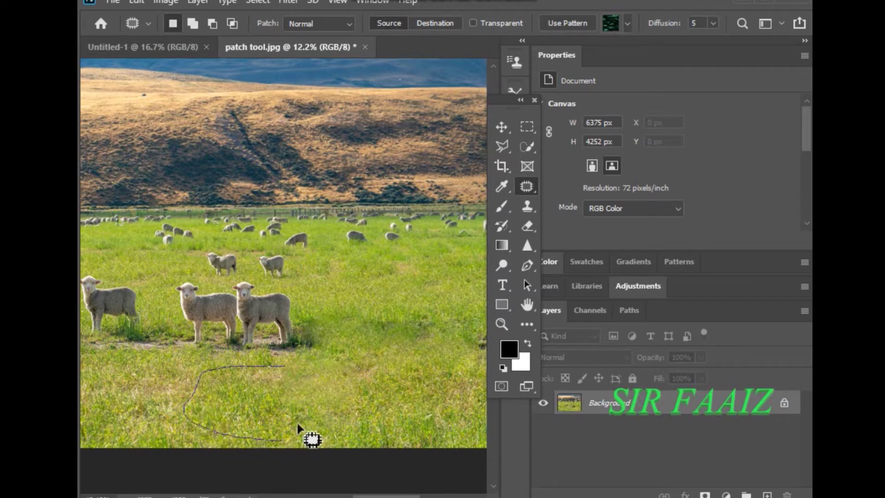
{"action": "left_click_drag", "start_coordinate": [286, 369], "coordinate": [419, 299]}
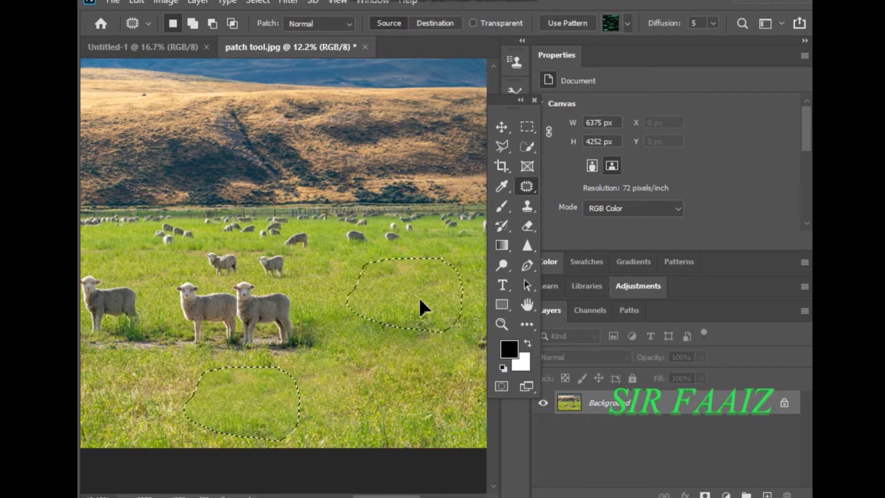
{"action": "left_click", "coordinate": [355, 408]}
{"action": "left_click_drag", "start_coordinate": [149, 378], "coordinate": [145, 428]}
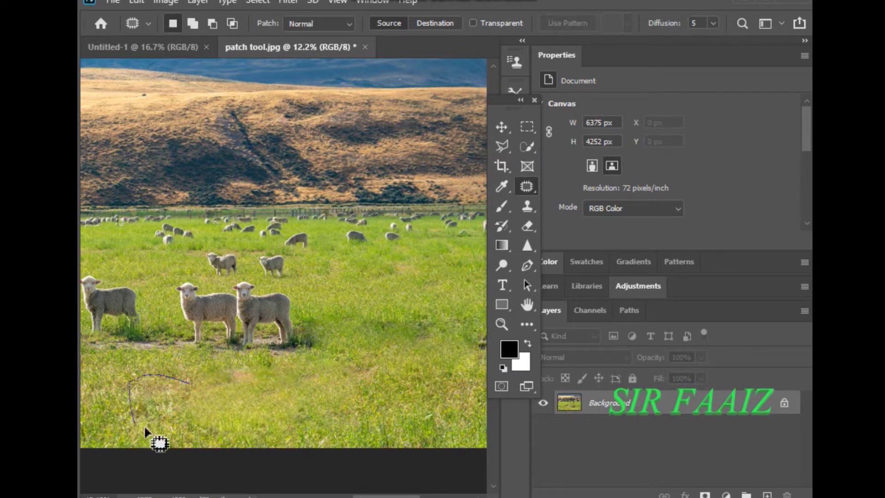
{"action": "mouse_move", "coordinate": [186, 383]}
{"action": "left_mouse_down"}
{"action": "mouse_move", "coordinate": [190, 400]}
{"action": "mouse_move", "coordinate": [381, 316]}
{"action": "left_mouse_up"}
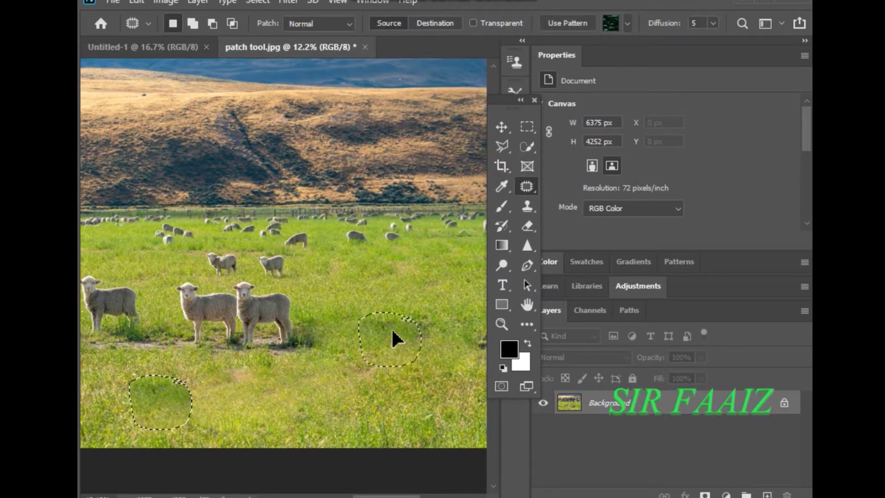
{"action": "key", "text": "ctrl+d"}
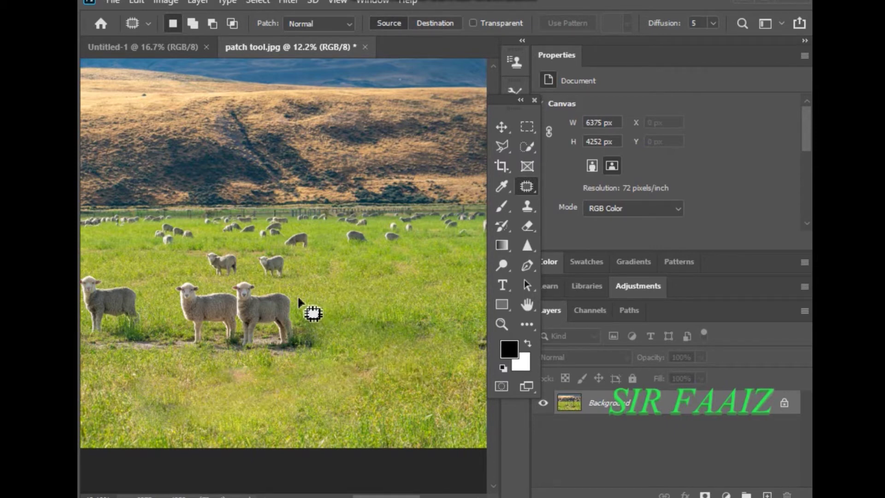
{"action": "mouse_move", "coordinate": [289, 290]}
{"action": "left_mouse_down"}
{"action": "mouse_move", "coordinate": [238, 277]}
{"action": "mouse_move", "coordinate": [213, 287]}
{"action": "left_mouse_up"}
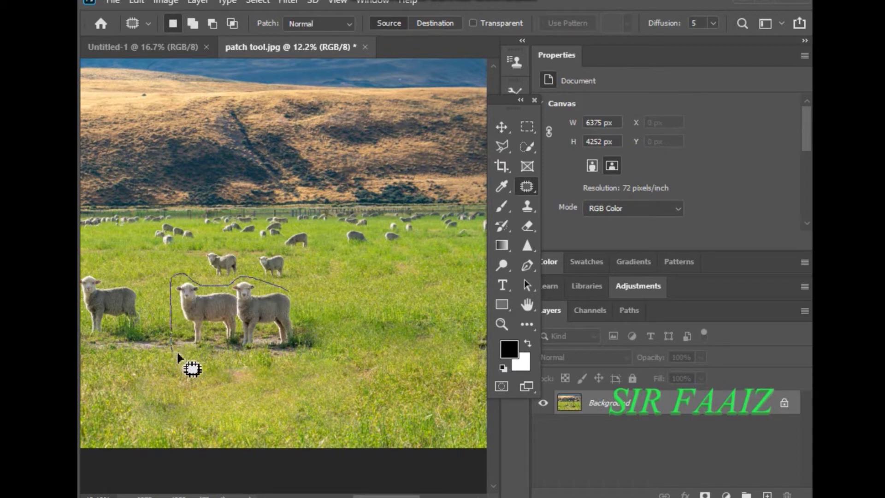
Step: Lasso the two front sheep and drag Destination copies to the right and lower field
{"action": "mouse_move", "coordinate": [311, 337]}
{"action": "left_mouse_down"}
{"action": "mouse_move", "coordinate": [300, 294]}
{"action": "mouse_move", "coordinate": [305, 308]}
{"action": "left_mouse_up"}
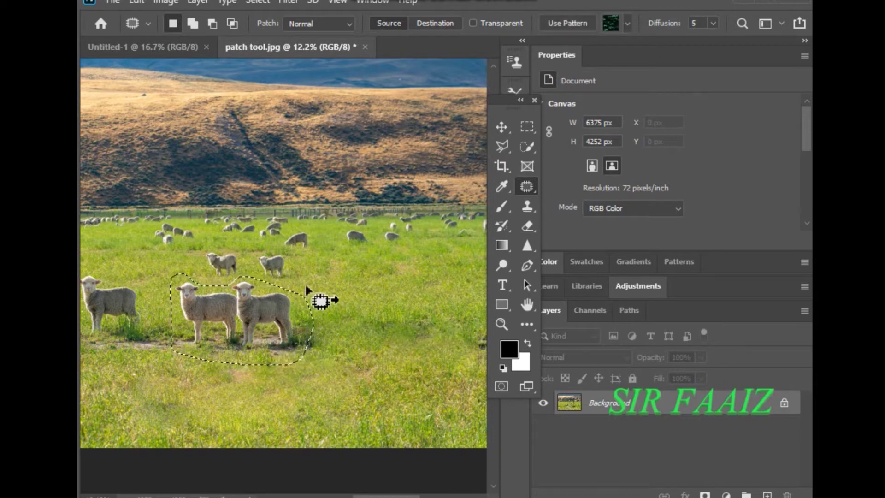
{"action": "left_click", "coordinate": [444, 21]}
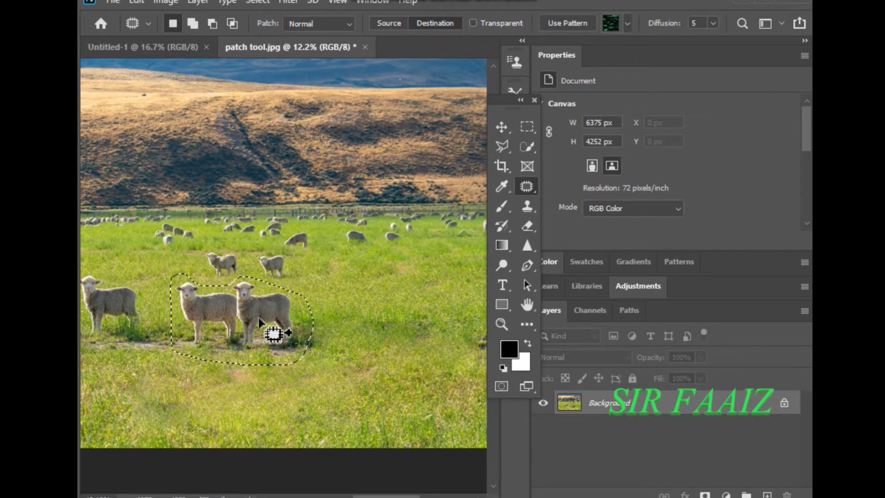
{"action": "left_click_drag", "start_coordinate": [252, 318], "coordinate": [403, 311]}
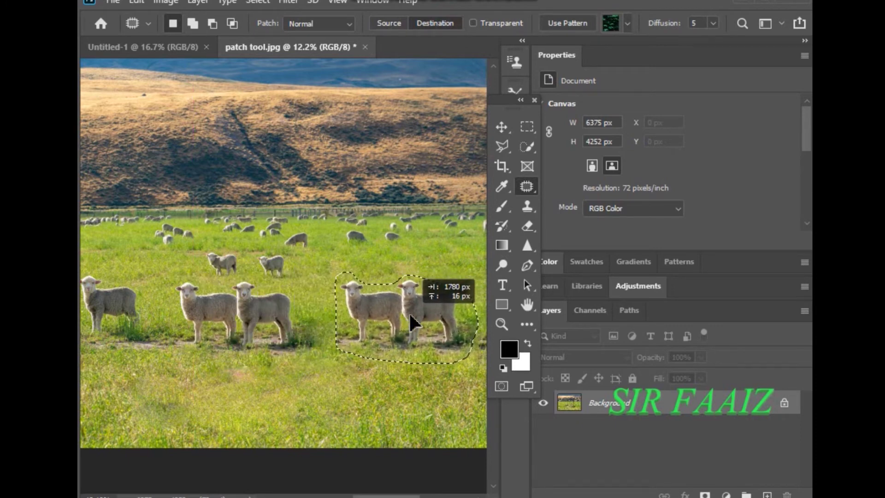
{"action": "mouse_move", "coordinate": [402, 314]}
{"action": "left_mouse_down"}
{"action": "mouse_move", "coordinate": [423, 320]}
{"action": "mouse_move", "coordinate": [311, 390]}
{"action": "mouse_move", "coordinate": [310, 410]}
{"action": "mouse_move", "coordinate": [276, 405]}
{"action": "mouse_move", "coordinate": [277, 424]}
{"action": "mouse_move", "coordinate": [316, 421]}
{"action": "mouse_move", "coordinate": [187, 410]}
{"action": "mouse_move", "coordinate": [152, 397]}
{"action": "left_mouse_up"}
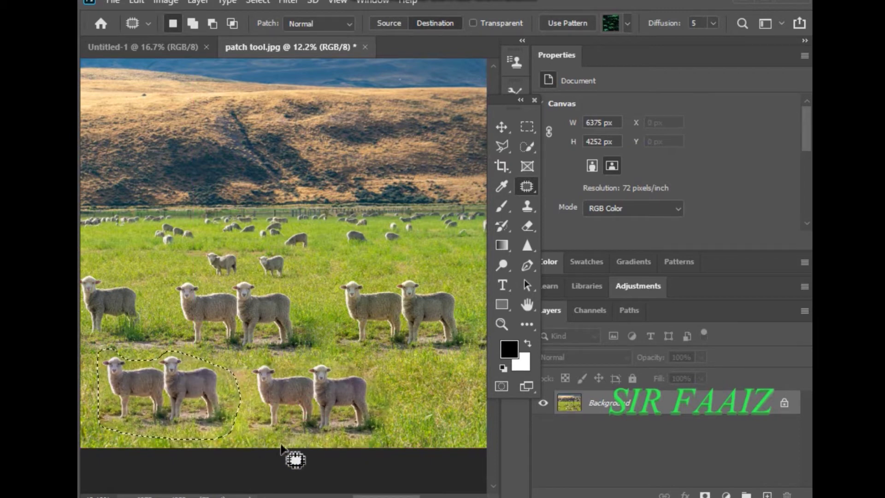
Step: Copy the single left sheep down-left onto the empty lower-left grass
{"action": "scroll", "coordinate": [378, 486], "scroll_direction": "left", "scroll_amount": 5}
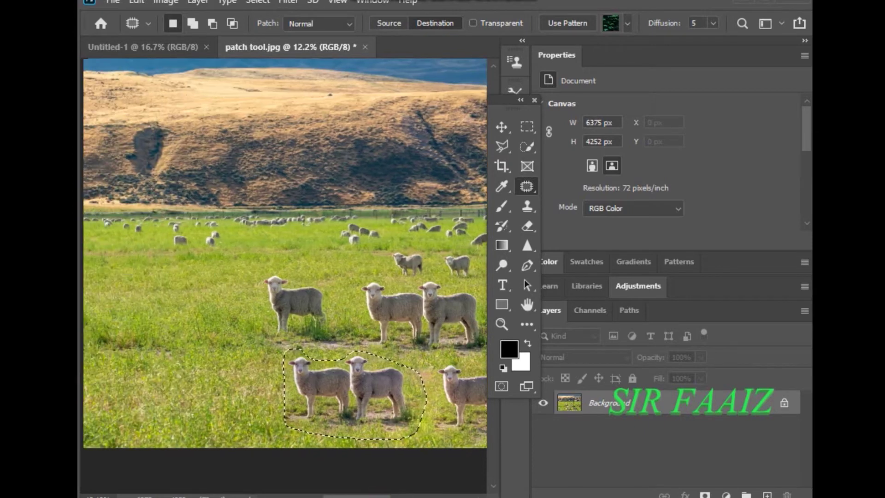
{"action": "scroll", "coordinate": [283, 253], "scroll_direction": "right", "scroll_amount": 2}
{"action": "left_click", "coordinate": [144, 364]}
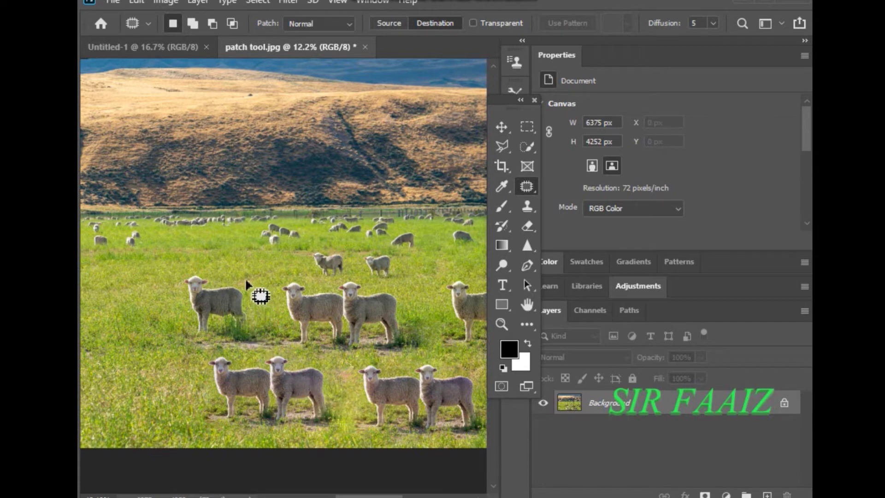
{"action": "left_click_drag", "start_coordinate": [239, 283], "coordinate": [202, 273]}
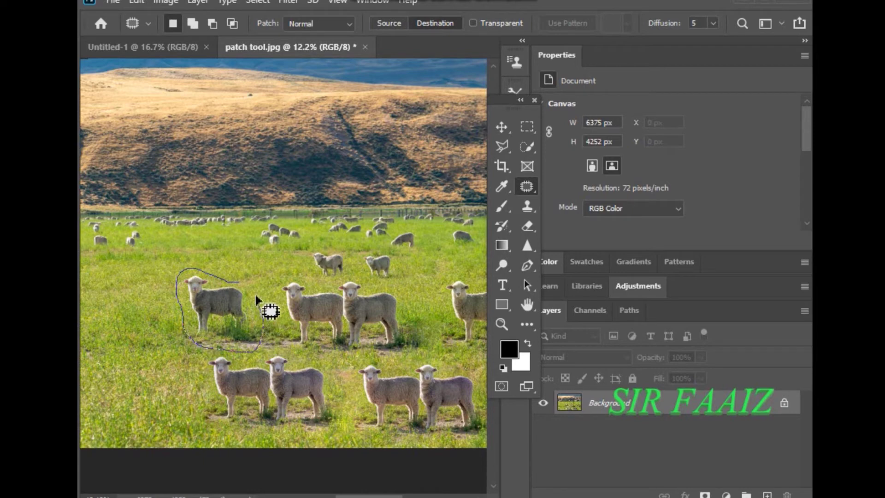
{"action": "left_click_drag", "start_coordinate": [238, 283], "coordinate": [239, 284]}
{"action": "mouse_move", "coordinate": [214, 330]}
{"action": "left_mouse_down"}
{"action": "mouse_move", "coordinate": [156, 347]}
{"action": "mouse_move", "coordinate": [152, 385]}
{"action": "left_mouse_up"}
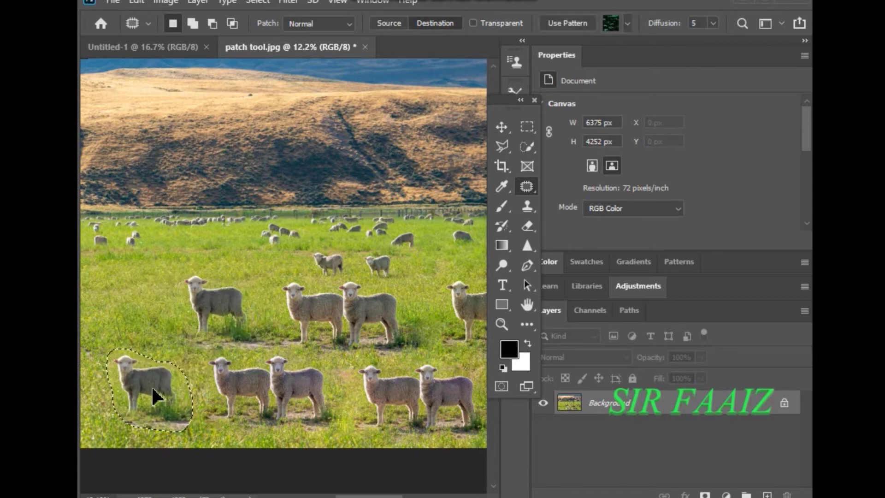
{"action": "left_click", "coordinate": [208, 445]}
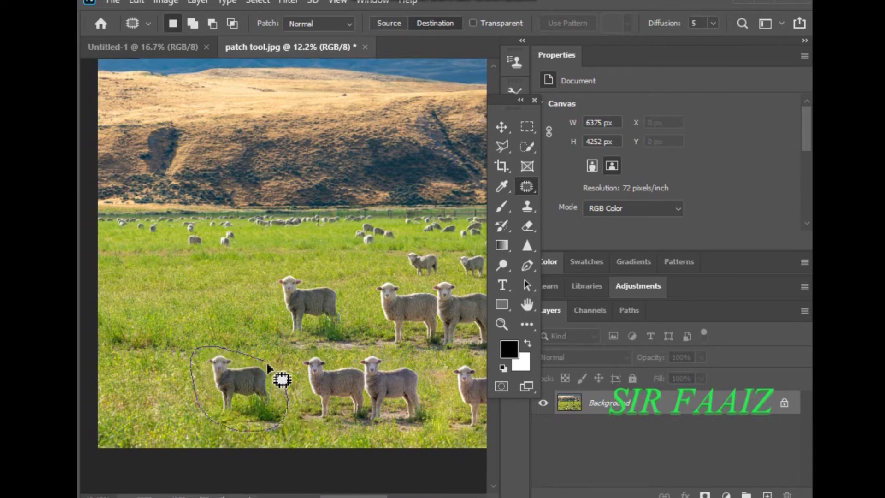
Step: Copy the lone foreground sheep further left into the lower-left grass and deselect
{"action": "left_click_drag", "start_coordinate": [213, 417], "coordinate": [264, 361]}
{"action": "left_click_drag", "start_coordinate": [251, 392], "coordinate": [171, 400]}
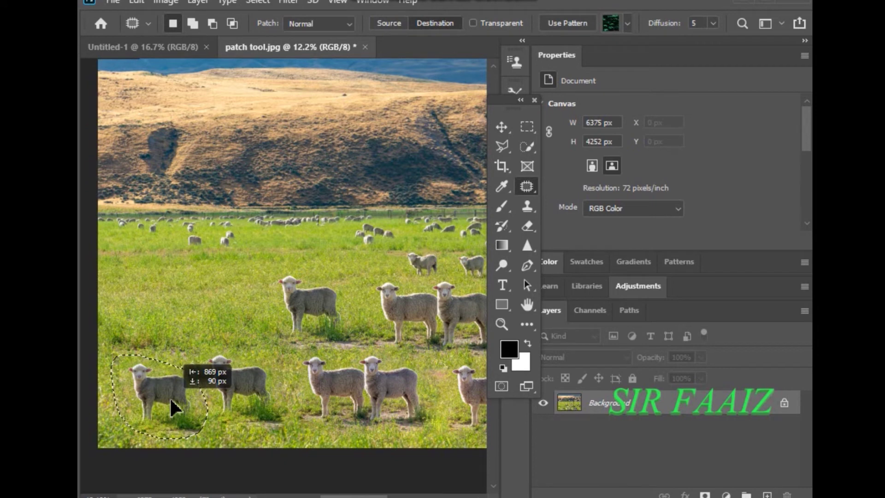
{"action": "left_click_drag", "start_coordinate": [170, 399], "coordinate": [170, 400]}
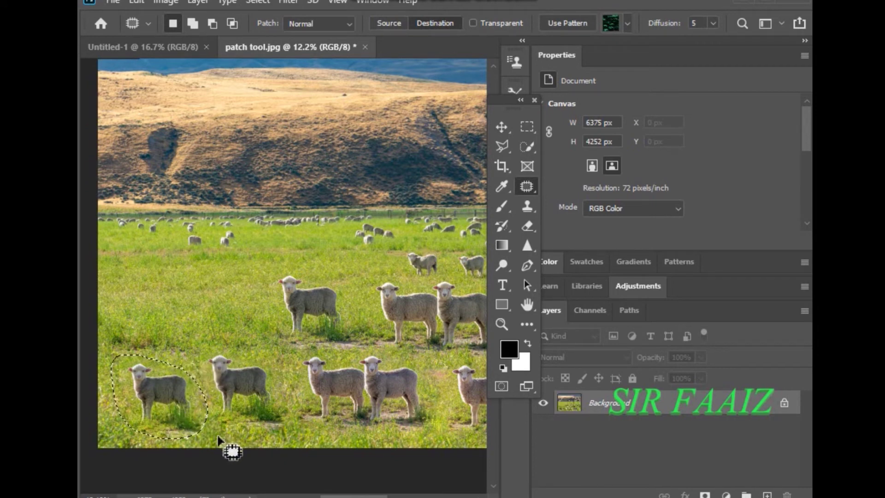
{"action": "key", "text": "ctrl+d"}
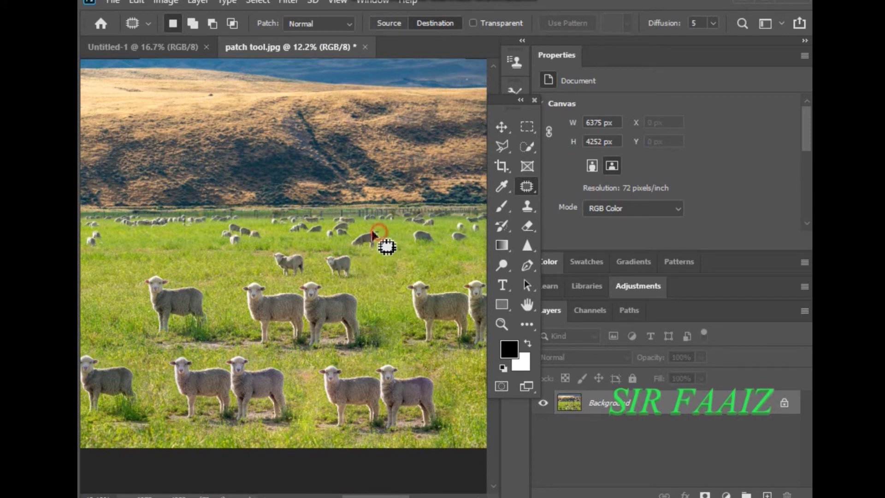
Step: Copy small distant sheep onto the empty mid-field grass to the left
{"action": "left_click_drag", "start_coordinate": [379, 232], "coordinate": [347, 234]}
{"action": "mouse_move", "coordinate": [364, 244]}
{"action": "left_mouse_down"}
{"action": "mouse_move", "coordinate": [189, 253]}
{"action": "mouse_move", "coordinate": [227, 265]}
{"action": "mouse_move", "coordinate": [145, 262]}
{"action": "mouse_move", "coordinate": [159, 240]}
{"action": "left_mouse_up"}
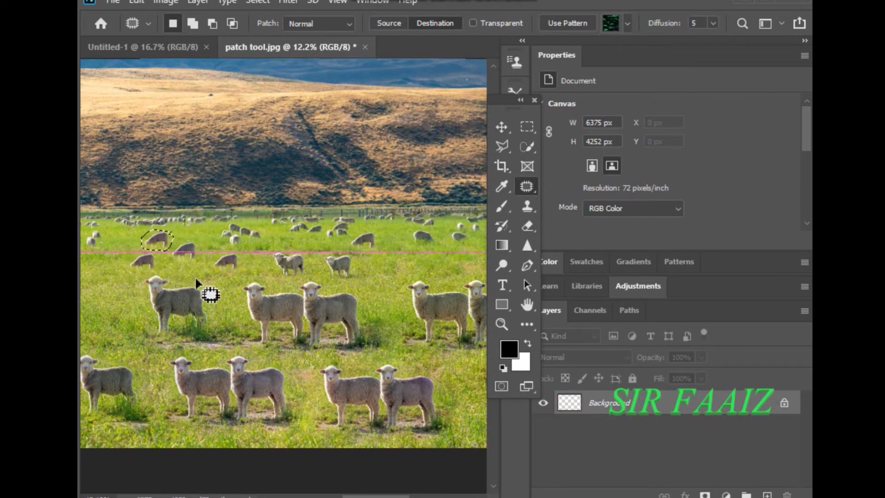
{"action": "left_click_drag", "start_coordinate": [376, 496], "coordinate": [341, 492]}
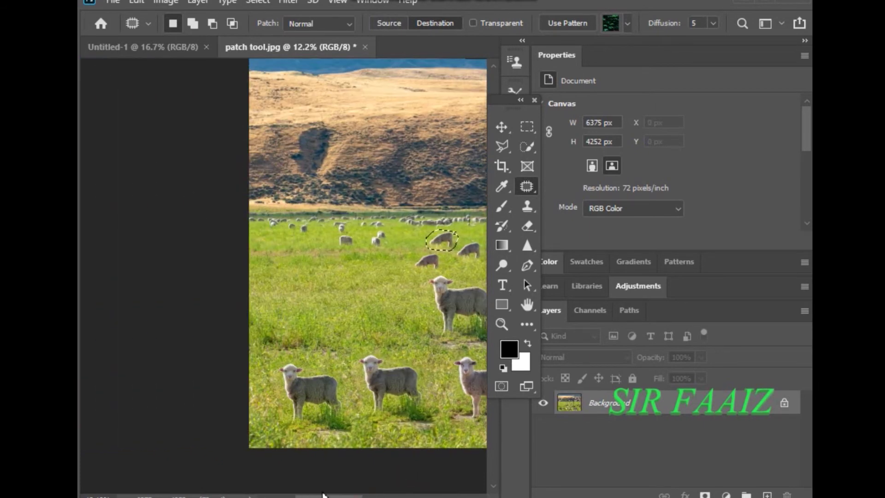
{"action": "left_click_drag", "start_coordinate": [357, 241], "coordinate": [215, 261]}
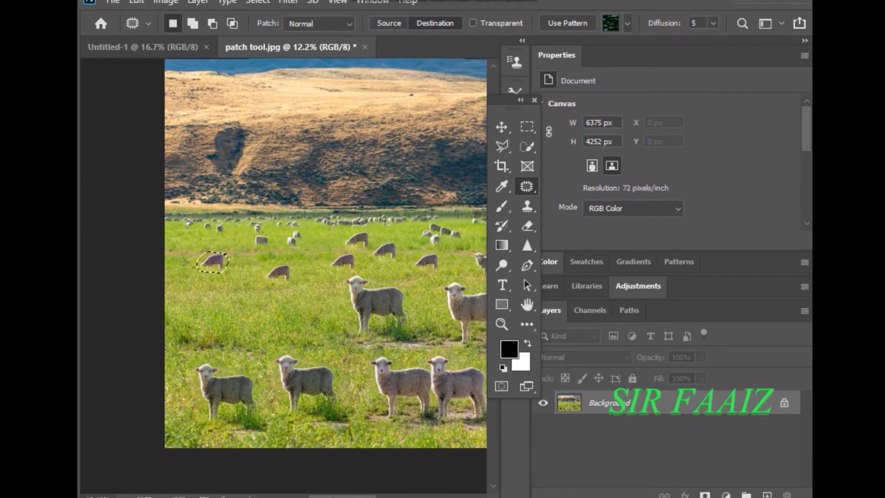
{"action": "left_click_drag", "start_coordinate": [337, 495], "coordinate": [367, 496]}
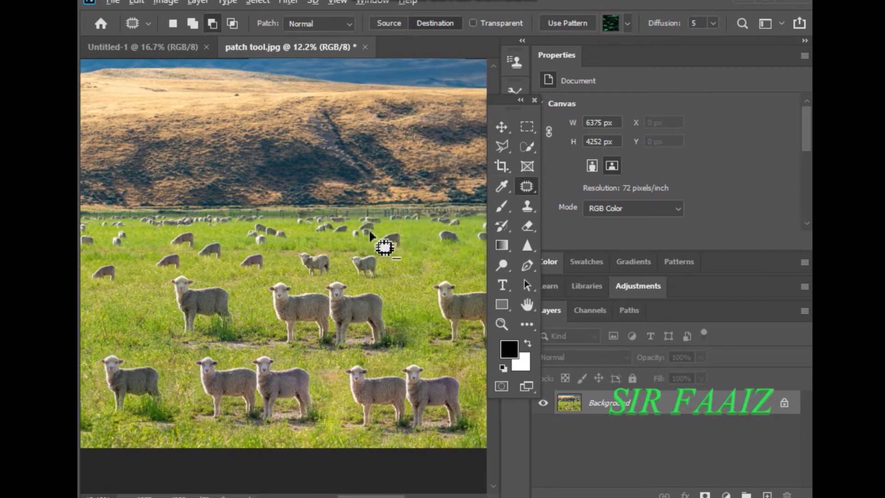
Step: Copy a clean grass patch over the dirt path beneath the large front sheep
{"action": "scroll", "coordinate": [368, 233], "scroll_direction": "up", "scroll_amount": 1}
{"action": "scroll", "coordinate": [167, 376], "scroll_direction": "up", "scroll_amount": 1}
{"action": "scroll", "coordinate": [180, 392], "scroll_direction": "up", "scroll_amount": 1}
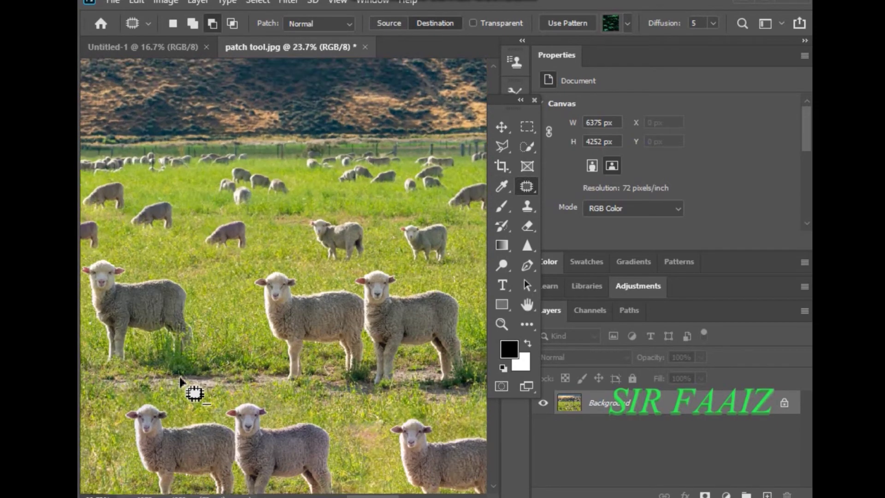
{"action": "scroll", "coordinate": [203, 406], "scroll_direction": "up", "scroll_amount": 2}
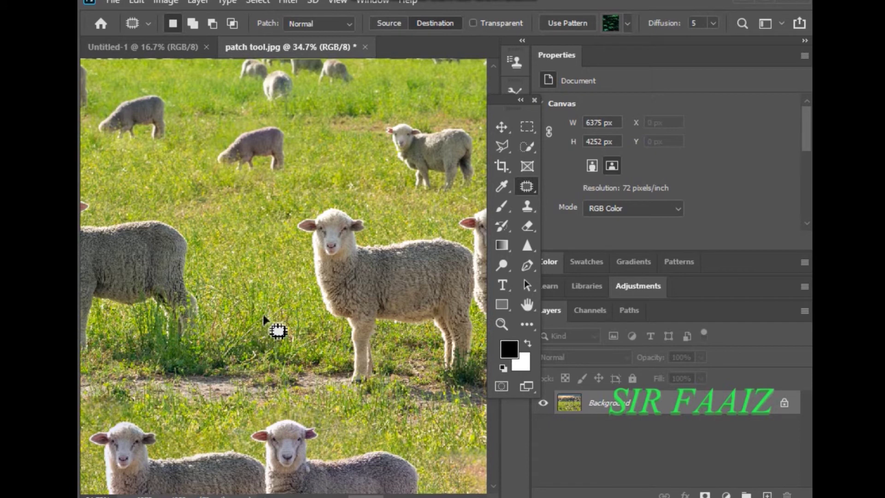
{"action": "mouse_move", "coordinate": [214, 339]}
{"action": "left_mouse_down"}
{"action": "mouse_move", "coordinate": [238, 322]}
{"action": "mouse_move", "coordinate": [232, 318]}
{"action": "left_mouse_up"}
{"action": "left_click_drag", "start_coordinate": [245, 350], "coordinate": [274, 391]}
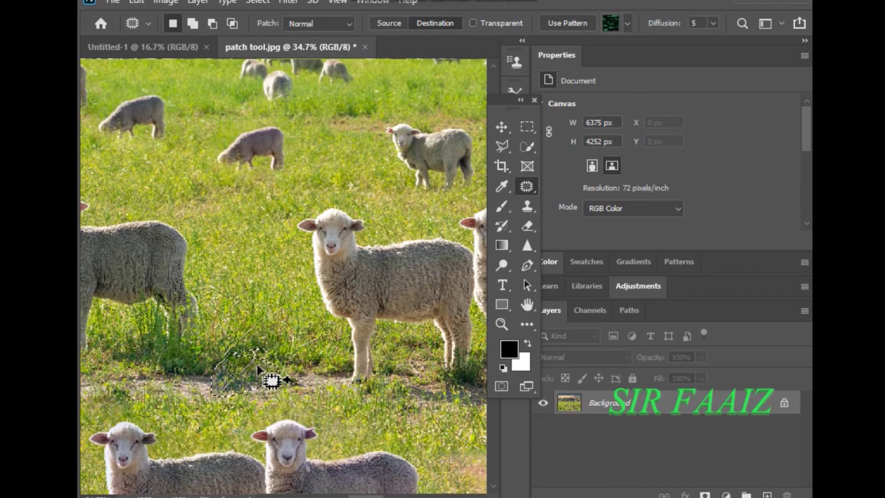
{"action": "mouse_move", "coordinate": [244, 340]}
{"action": "left_mouse_down"}
{"action": "mouse_move", "coordinate": [208, 342]}
{"action": "mouse_move", "coordinate": [183, 368]}
{"action": "mouse_move", "coordinate": [237, 349]}
{"action": "mouse_move", "coordinate": [196, 376]}
{"action": "left_mouse_up"}
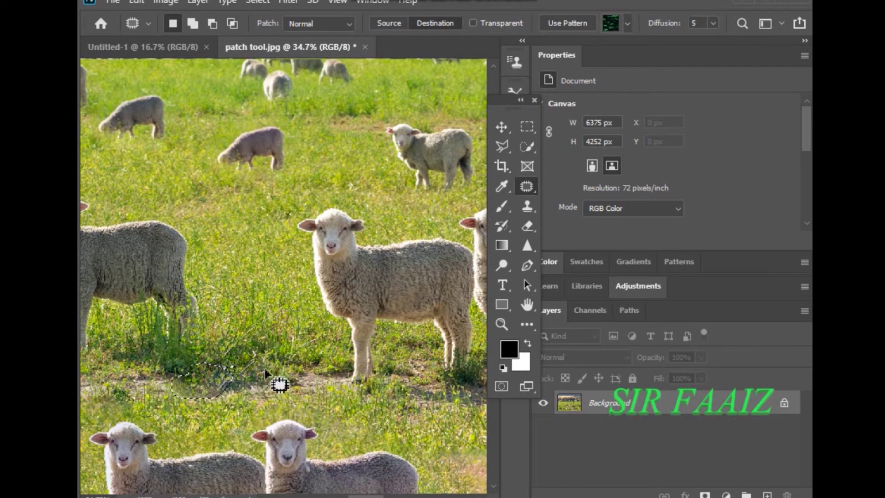
{"action": "key", "text": "ctrl+d"}
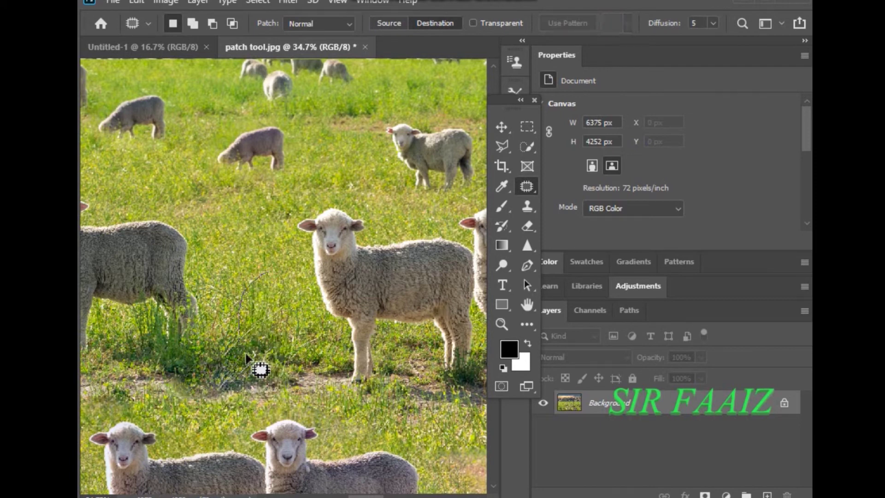
Step: Drop two more grass copies onto the dirt strip, deselecting after each
{"action": "left_click_drag", "start_coordinate": [267, 274], "coordinate": [307, 304]}
{"action": "left_click_drag", "start_coordinate": [277, 337], "coordinate": [247, 375]}
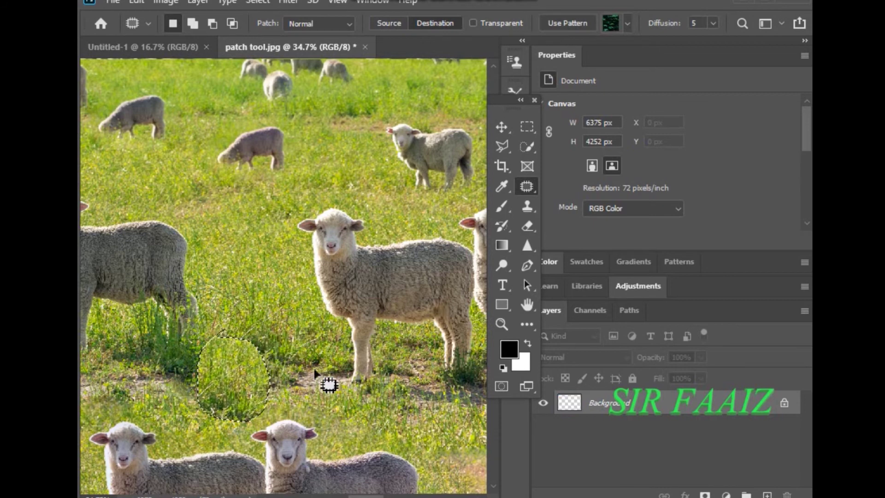
{"action": "key", "text": "ctrl+d"}
{"action": "left_click_drag", "start_coordinate": [269, 291], "coordinate": [309, 362]}
{"action": "key", "text": "ctrl+d"}
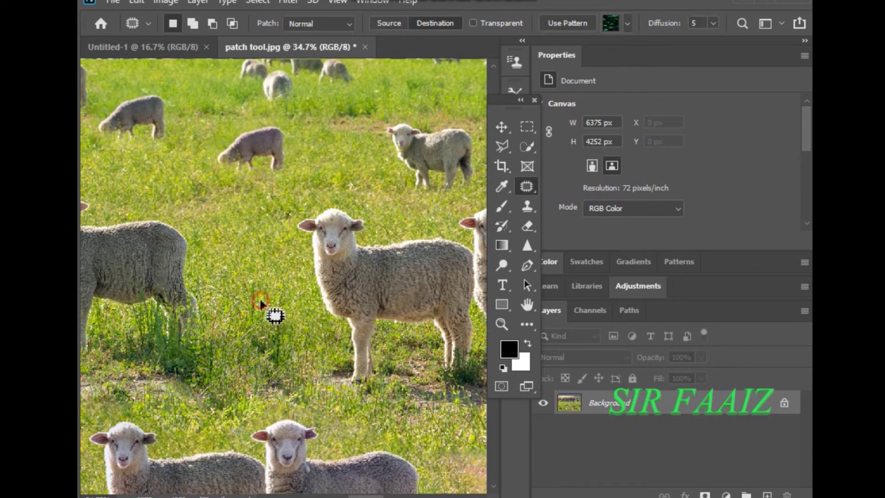
Step: Patch the dirt spot left of the large sheep in Source mode with grass from above-right
{"action": "left_click_drag", "start_coordinate": [220, 372], "coordinate": [223, 406]}
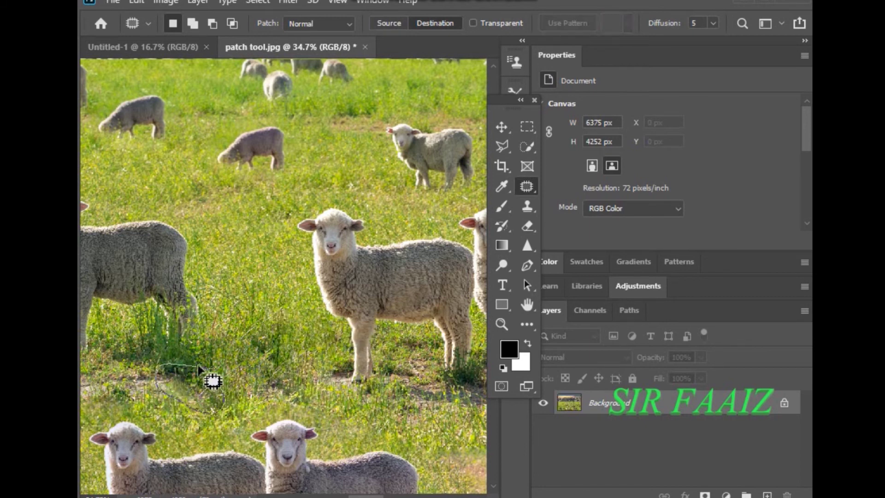
{"action": "left_click_drag", "start_coordinate": [199, 367], "coordinate": [205, 367]}
{"action": "left_click", "coordinate": [389, 23]}
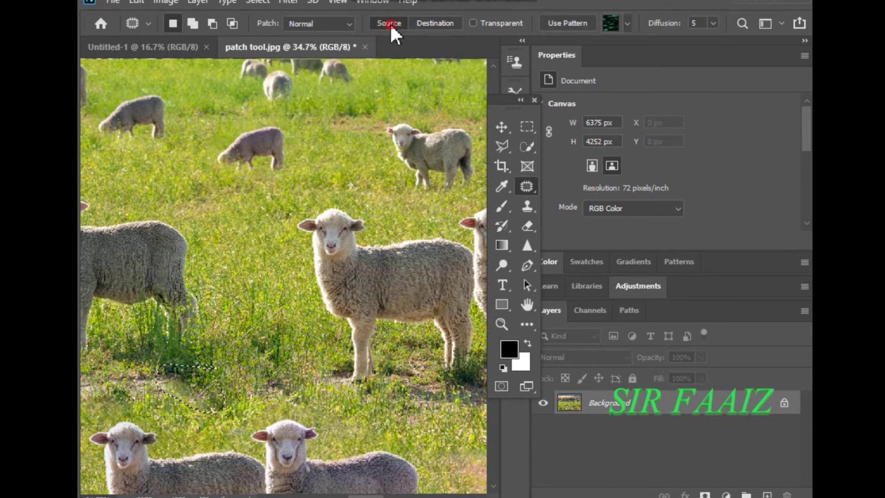
{"action": "mouse_move", "coordinate": [213, 369]}
{"action": "left_mouse_down"}
{"action": "mouse_move", "coordinate": [259, 308]}
{"action": "mouse_move", "coordinate": [252, 312]}
{"action": "left_mouse_up"}
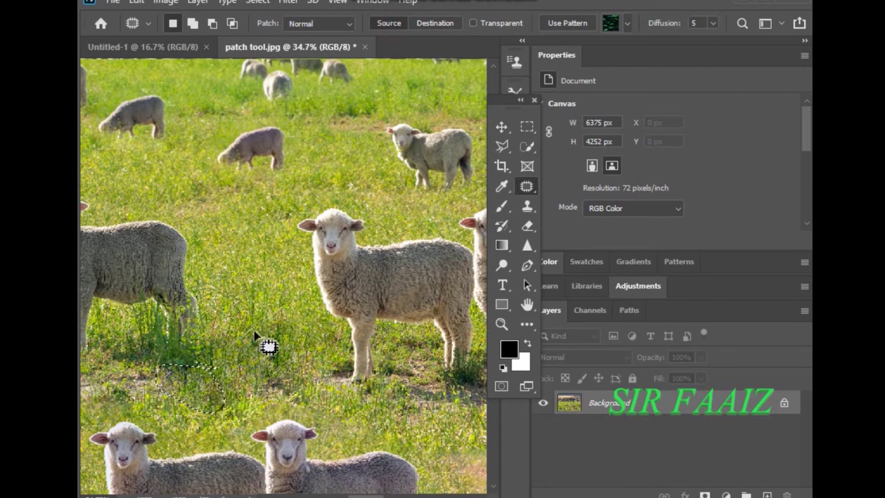
{"action": "left_click", "coordinate": [186, 422]}
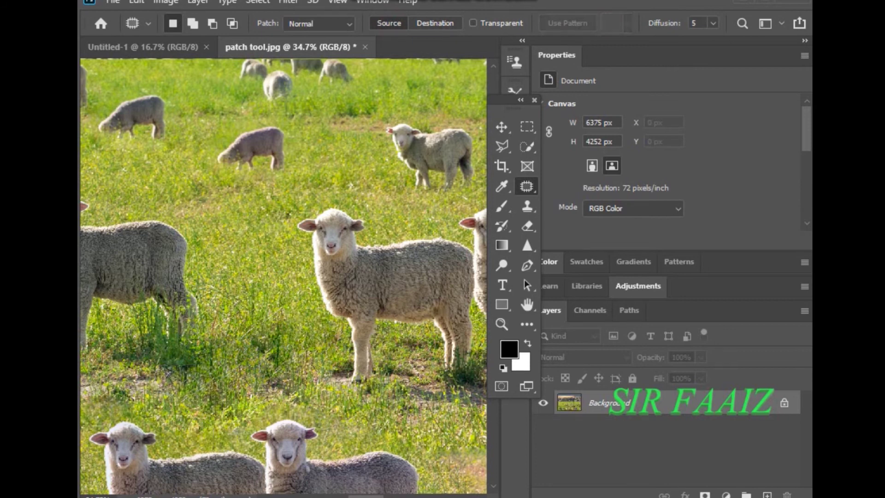
Step: Patch the dirt below the big sheep with grass sampled from just beneath it
{"action": "scroll", "coordinate": [284, 276], "scroll_direction": "left", "scroll_amount": 2}
{"action": "scroll", "coordinate": [284, 277], "scroll_direction": "left", "scroll_amount": 3}
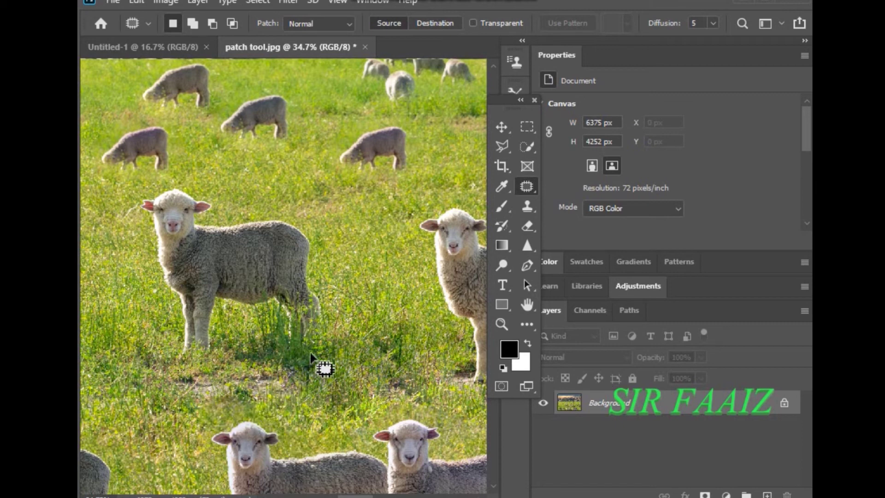
{"action": "left_click_drag", "start_coordinate": [288, 349], "coordinate": [282, 353]}
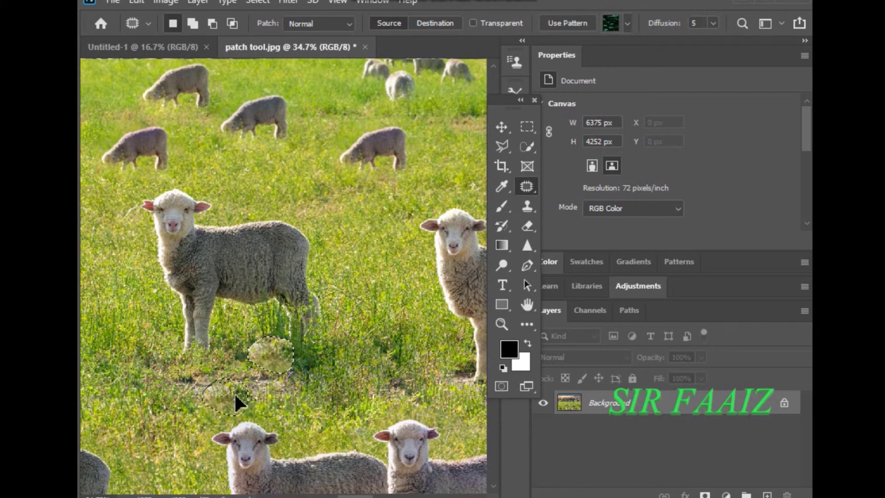
{"action": "left_click_drag", "start_coordinate": [282, 354], "coordinate": [242, 392]}
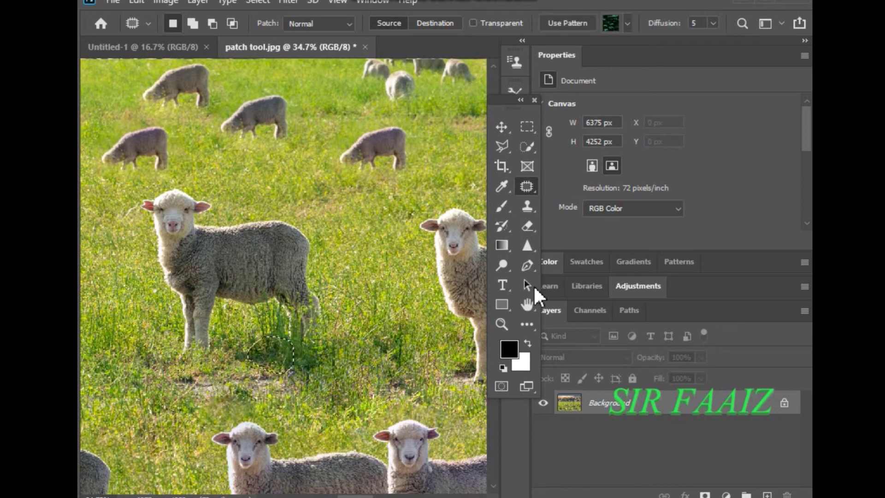
Step: In Destination mode, copy the new grass patch slightly down-left, deselect, and zoom out
{"action": "left_click", "coordinate": [429, 23]}
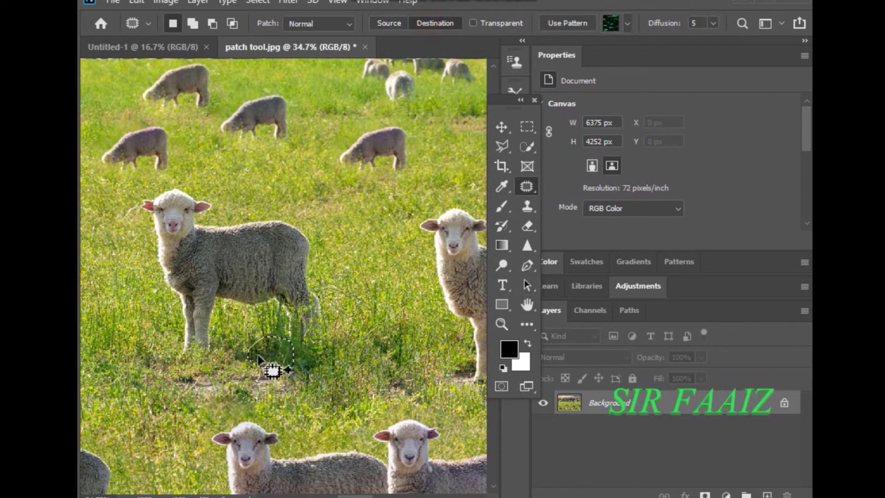
{"action": "left_click_drag", "start_coordinate": [259, 355], "coordinate": [252, 373]}
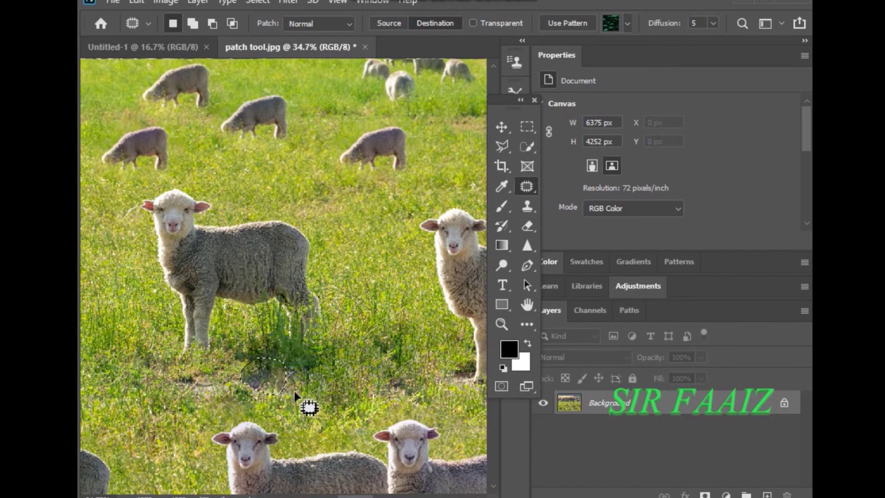
{"action": "left_click", "coordinate": [418, 242]}
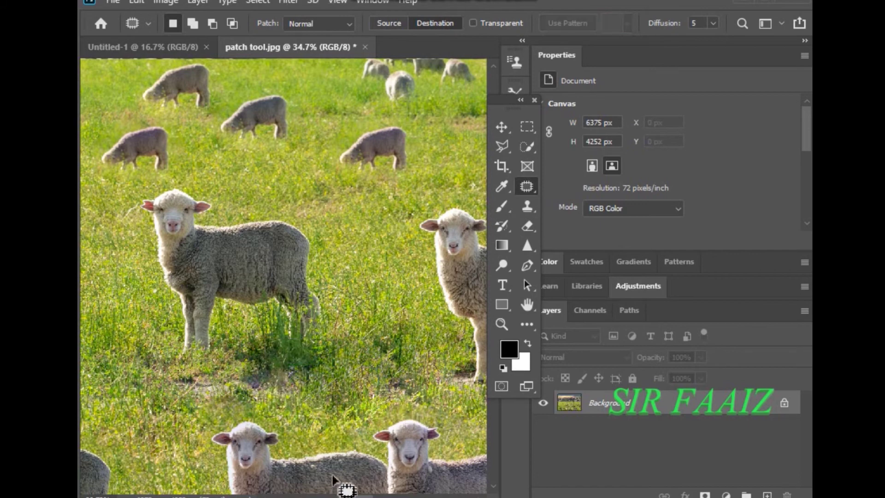
{"action": "scroll", "coordinate": [352, 431], "scroll_direction": "down", "scroll_amount": 4}
{"action": "scroll", "coordinate": [355, 428], "scroll_direction": "down", "scroll_amount": 2}
{"action": "scroll", "coordinate": [342, 410], "scroll_direction": "down", "scroll_amount": 1}
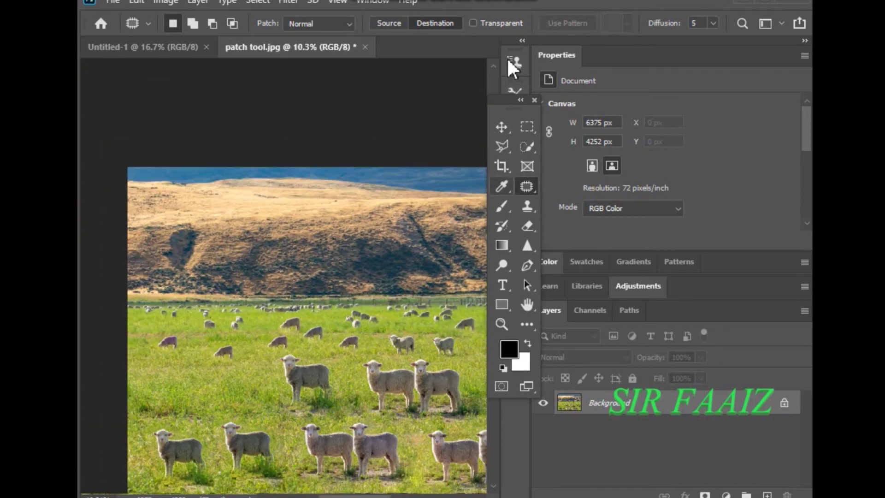
Step: Move the Tools panel off the image, then pan and zoom out to review the whole pasture
{"action": "mouse_move", "coordinate": [505, 99]}
{"action": "left_mouse_down"}
{"action": "mouse_move", "coordinate": [597, 87]}
{"action": "mouse_move", "coordinate": [621, 74]}
{"action": "left_mouse_up"}
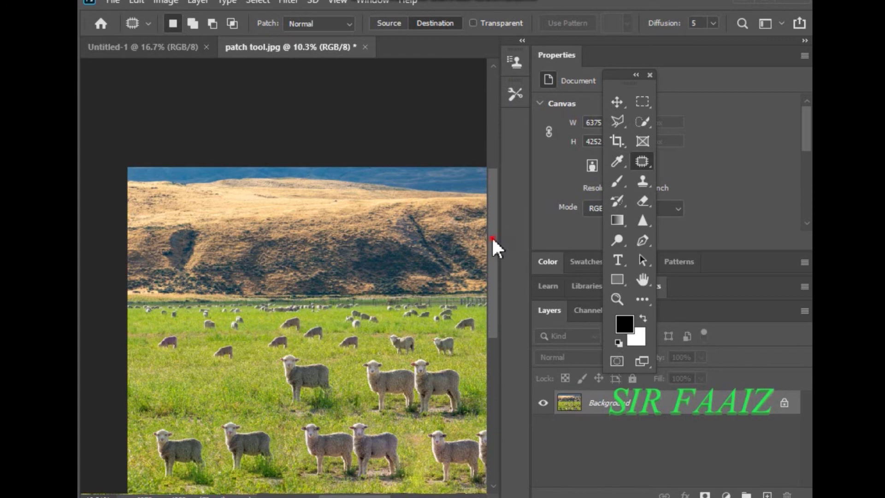
{"action": "left_click_drag", "start_coordinate": [492, 241], "coordinate": [493, 292]}
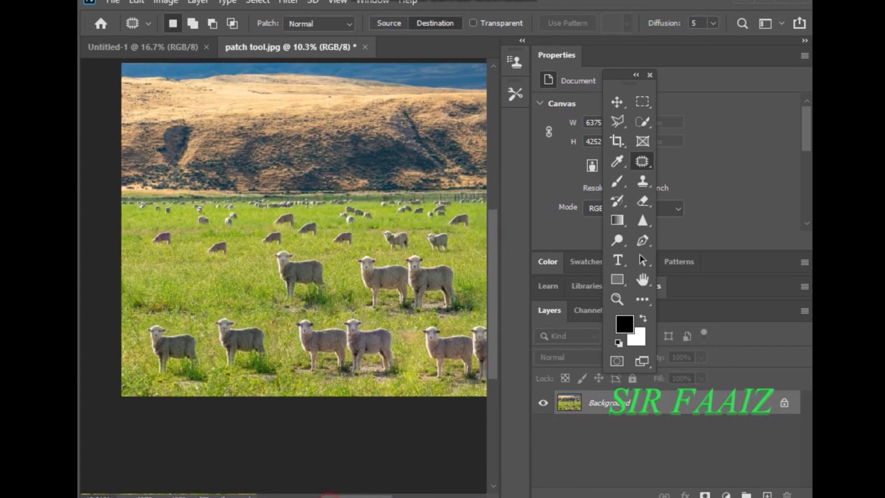
{"action": "left_click_drag", "start_coordinate": [329, 496], "coordinate": [352, 496]}
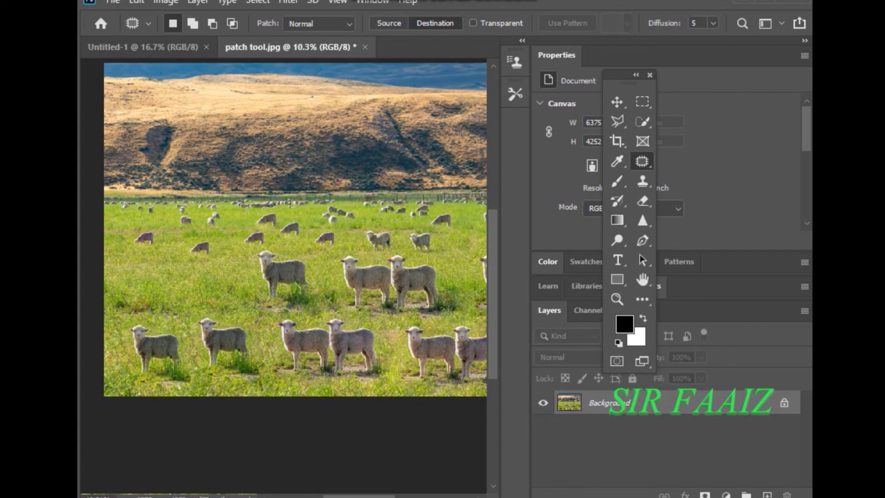
{"action": "mouse_move", "coordinate": [364, 496]}
{"action": "left_mouse_down"}
{"action": "mouse_move", "coordinate": [372, 496]}
{"action": "mouse_move", "coordinate": [362, 497]}
{"action": "left_mouse_up"}
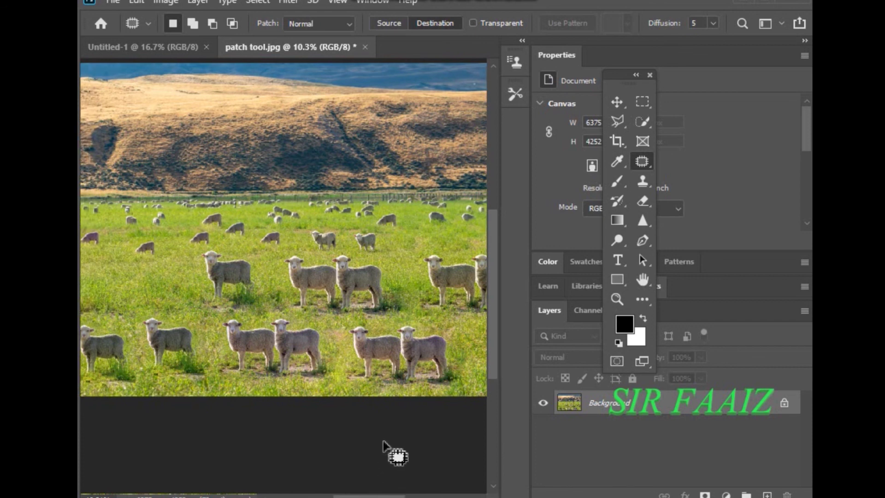
{"action": "scroll", "coordinate": [382, 436], "scroll_direction": "down", "scroll_amount": 1}
{"action": "scroll", "coordinate": [380, 427], "scroll_direction": "down", "scroll_amount": 1}
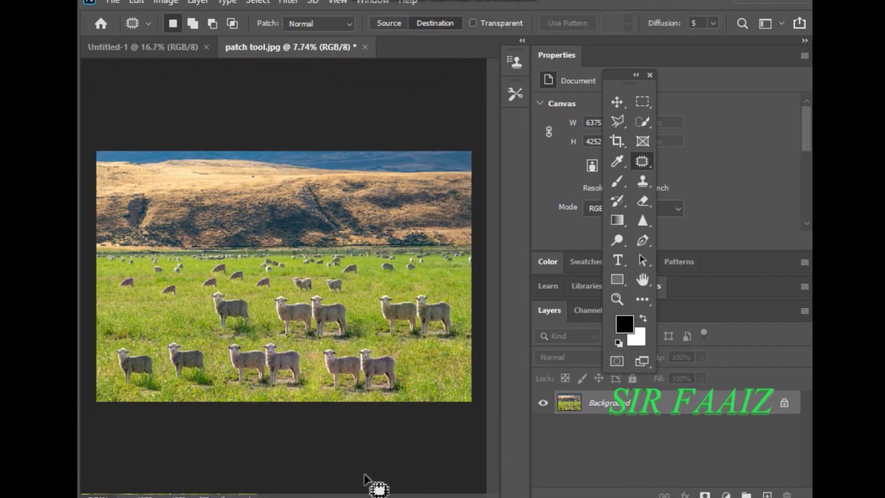